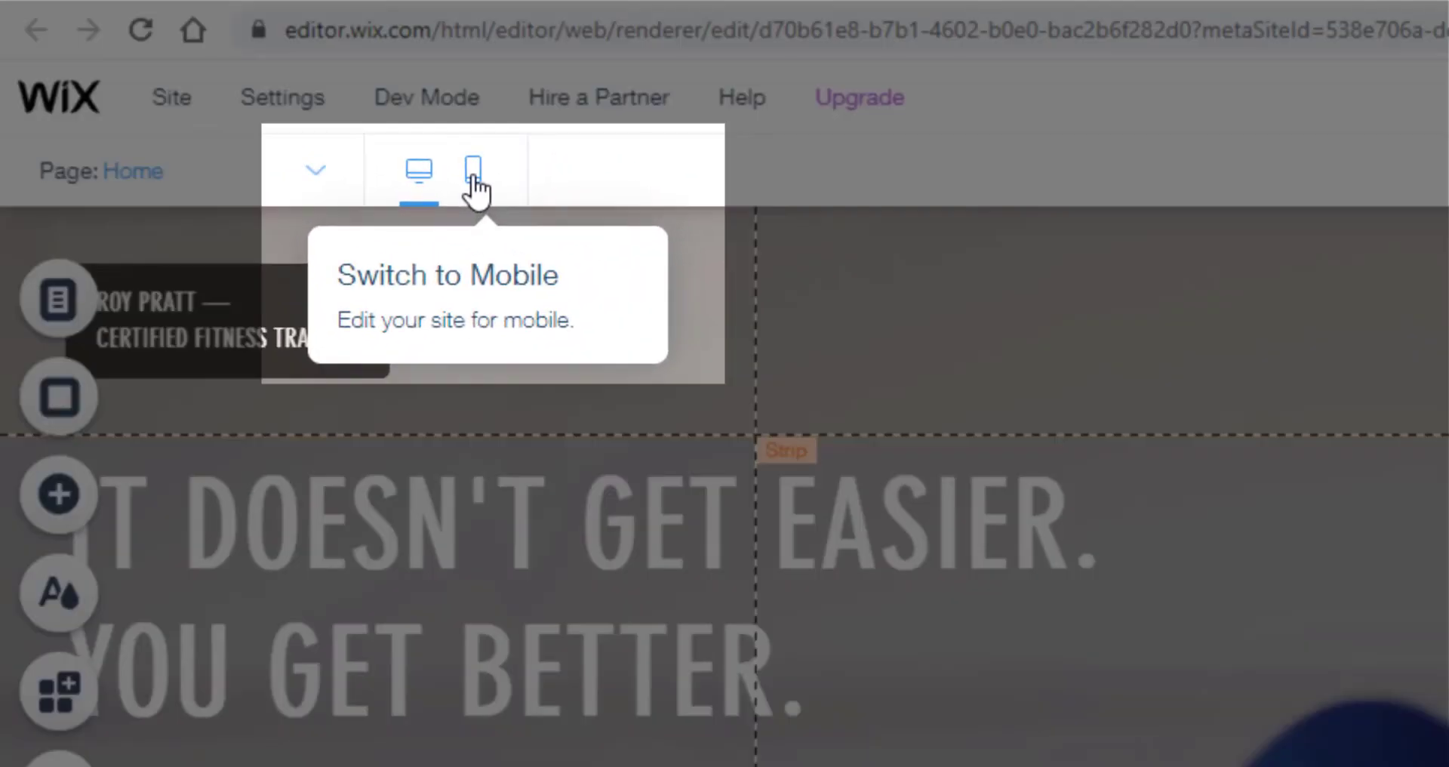
- Switch the editor to the mobile version of the site and look through the home page's mobile layout
click(473, 170)
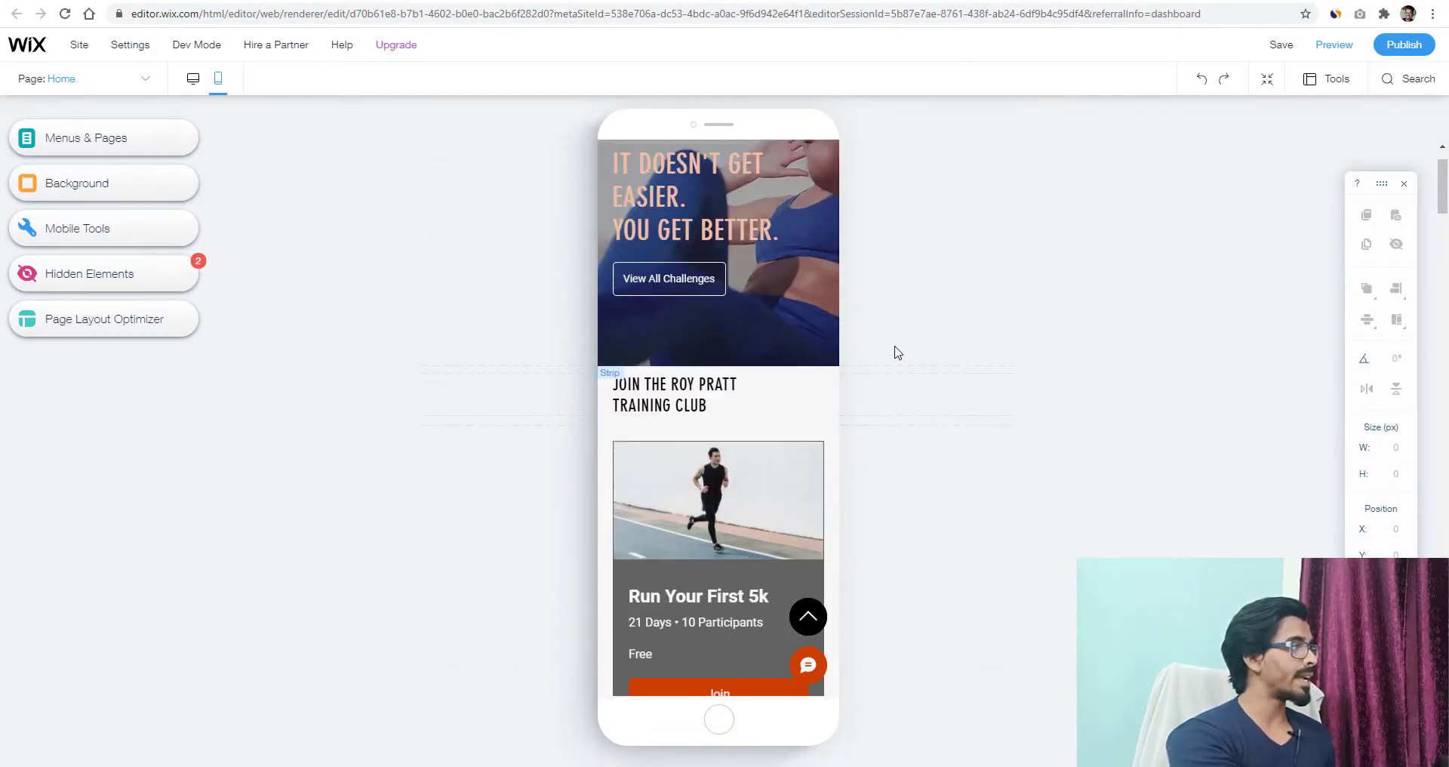
scroll(898, 353, down, 3)
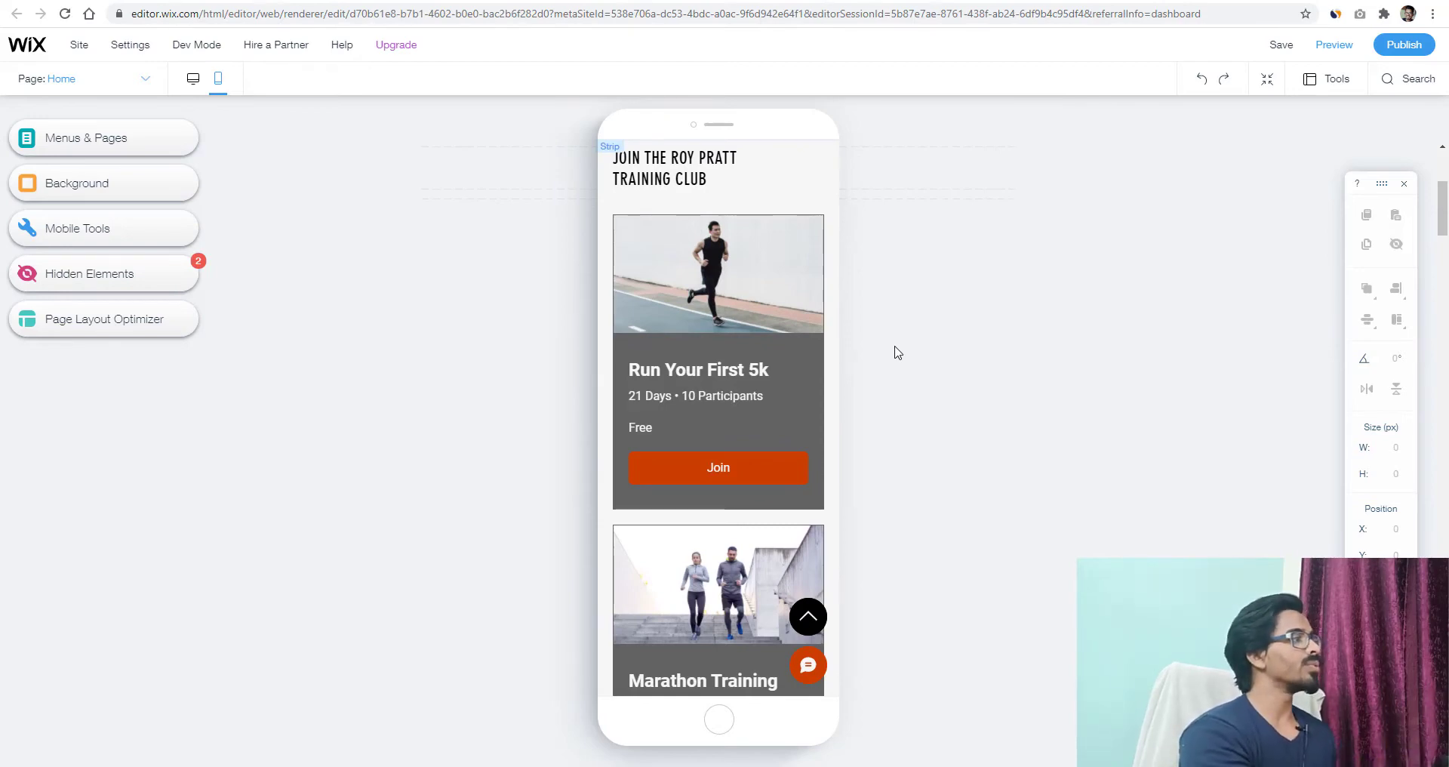
scroll(898, 353, up, 4)
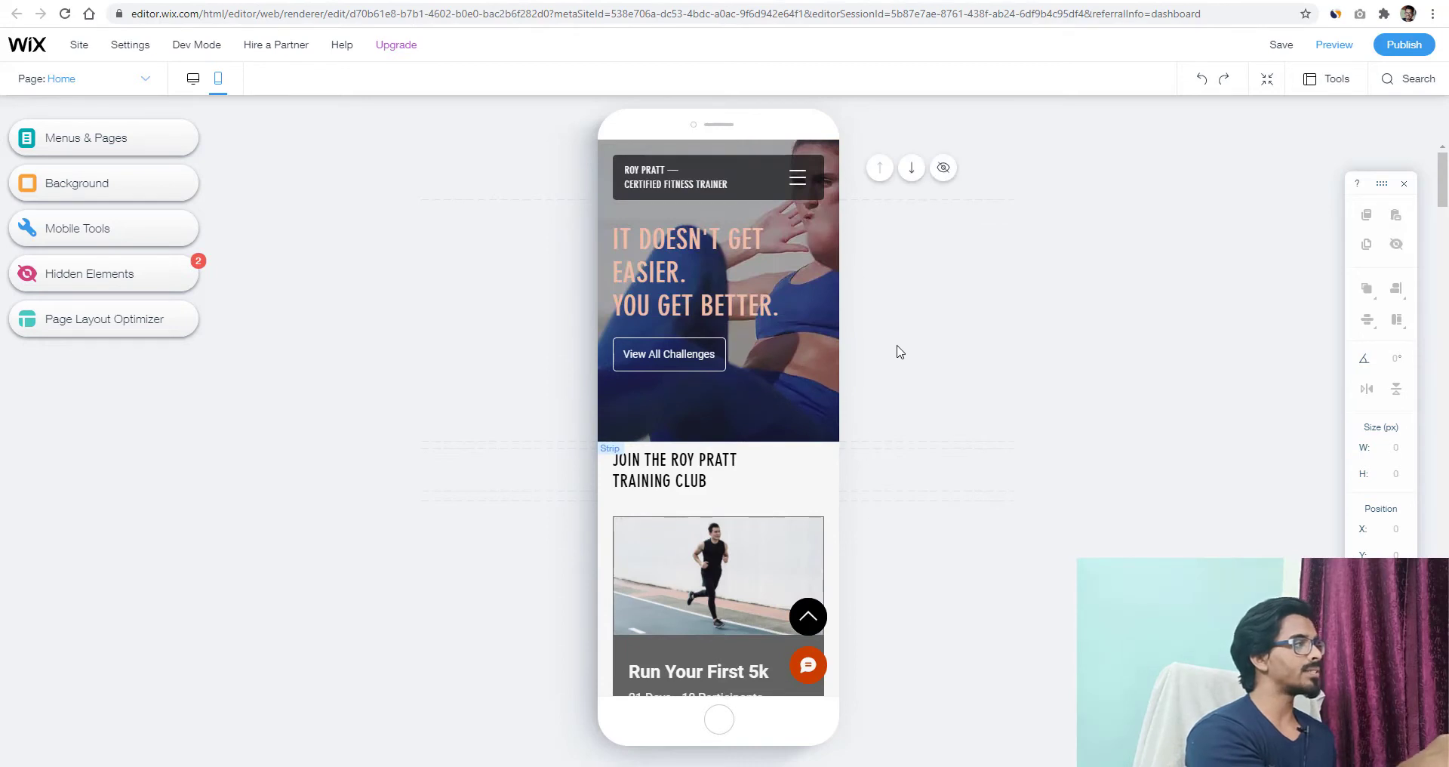
scroll(898, 352, down, 3)
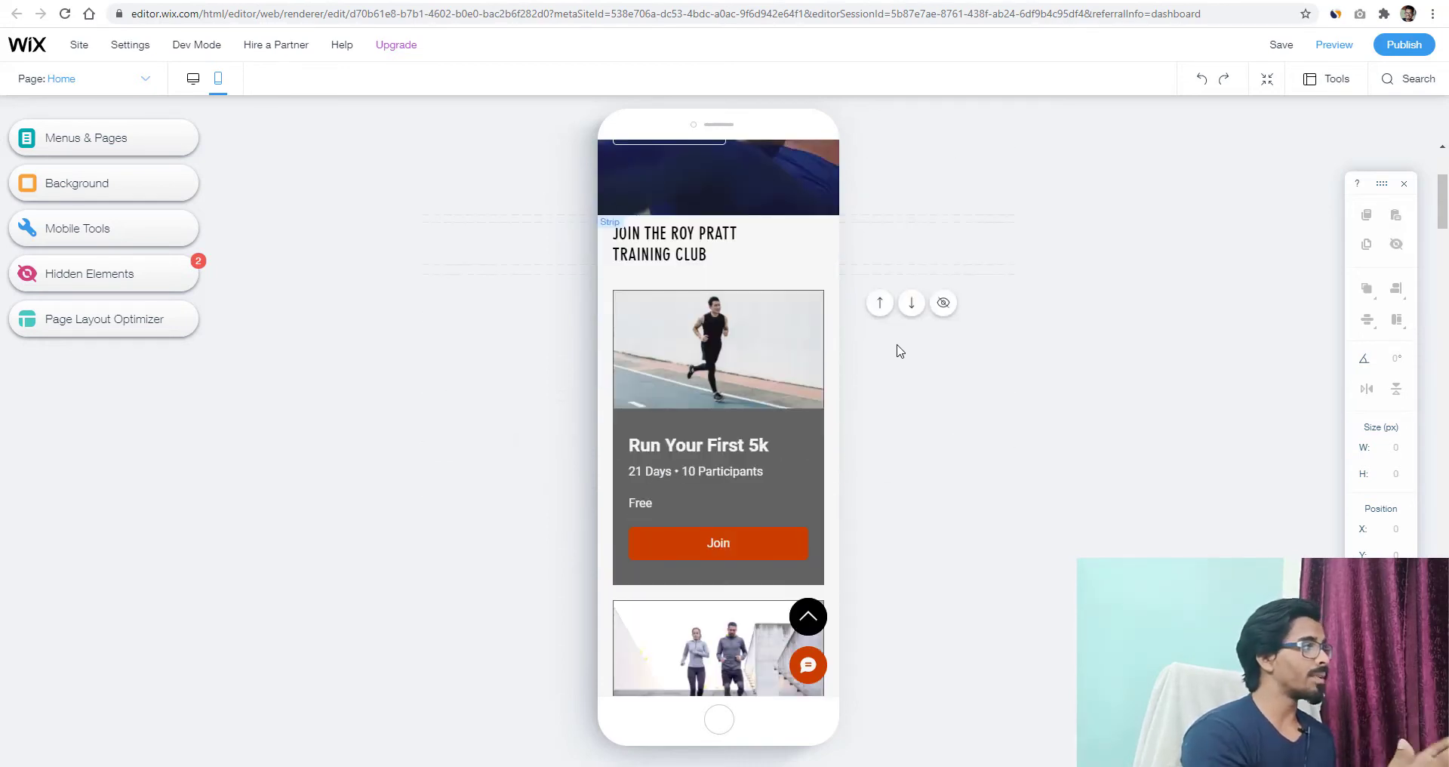
scroll(895, 355, down, 11)
scroll(890, 378, down, 5)
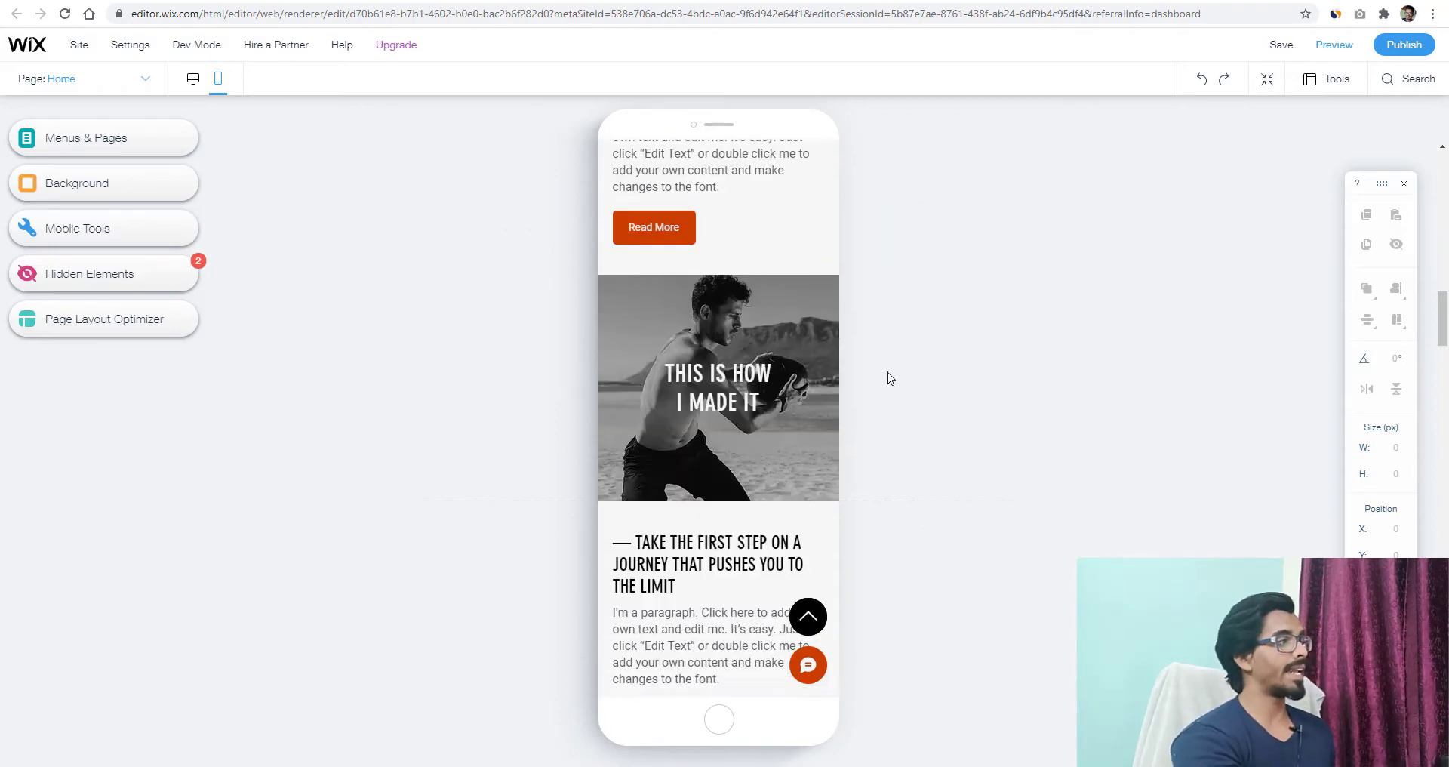
scroll(890, 378, up, 6)
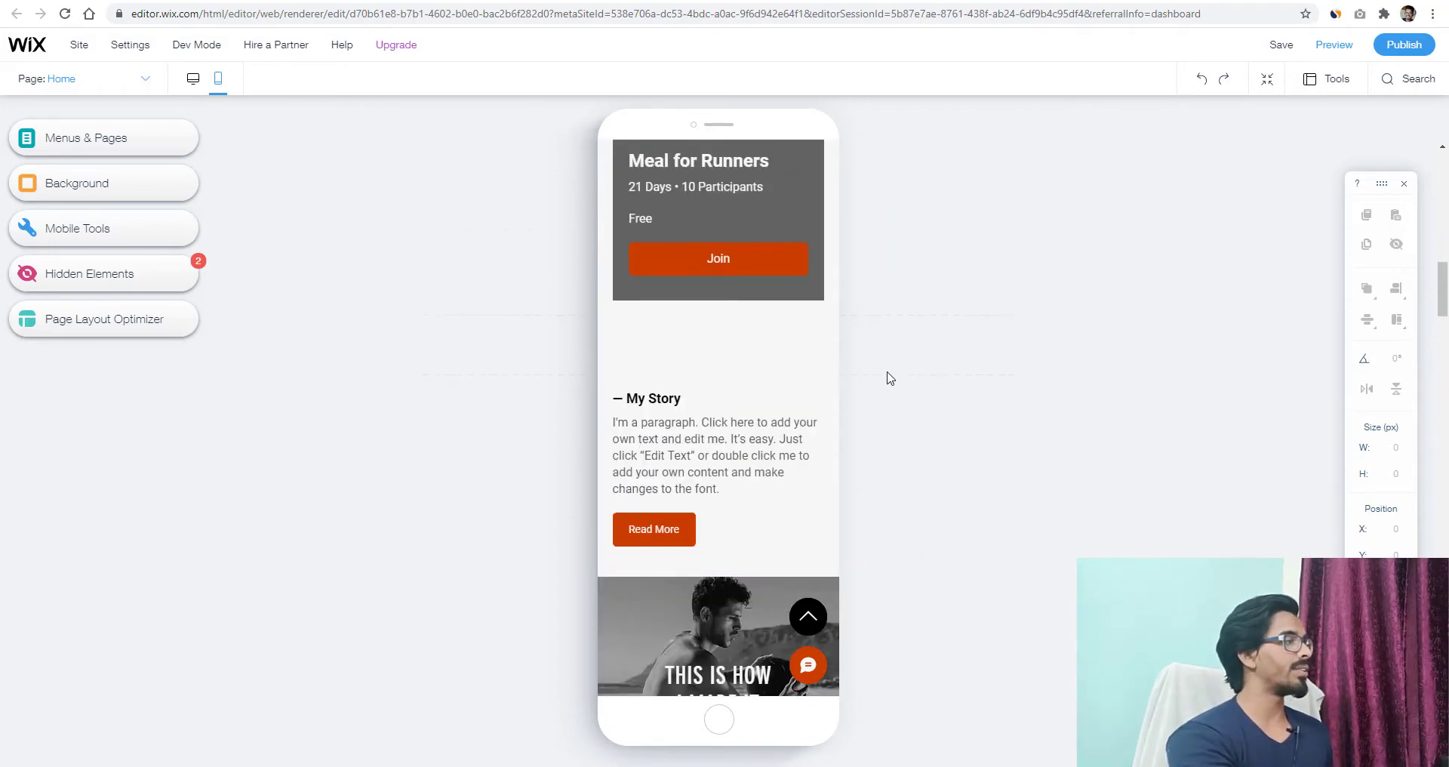
scroll(890, 378, up, 10)
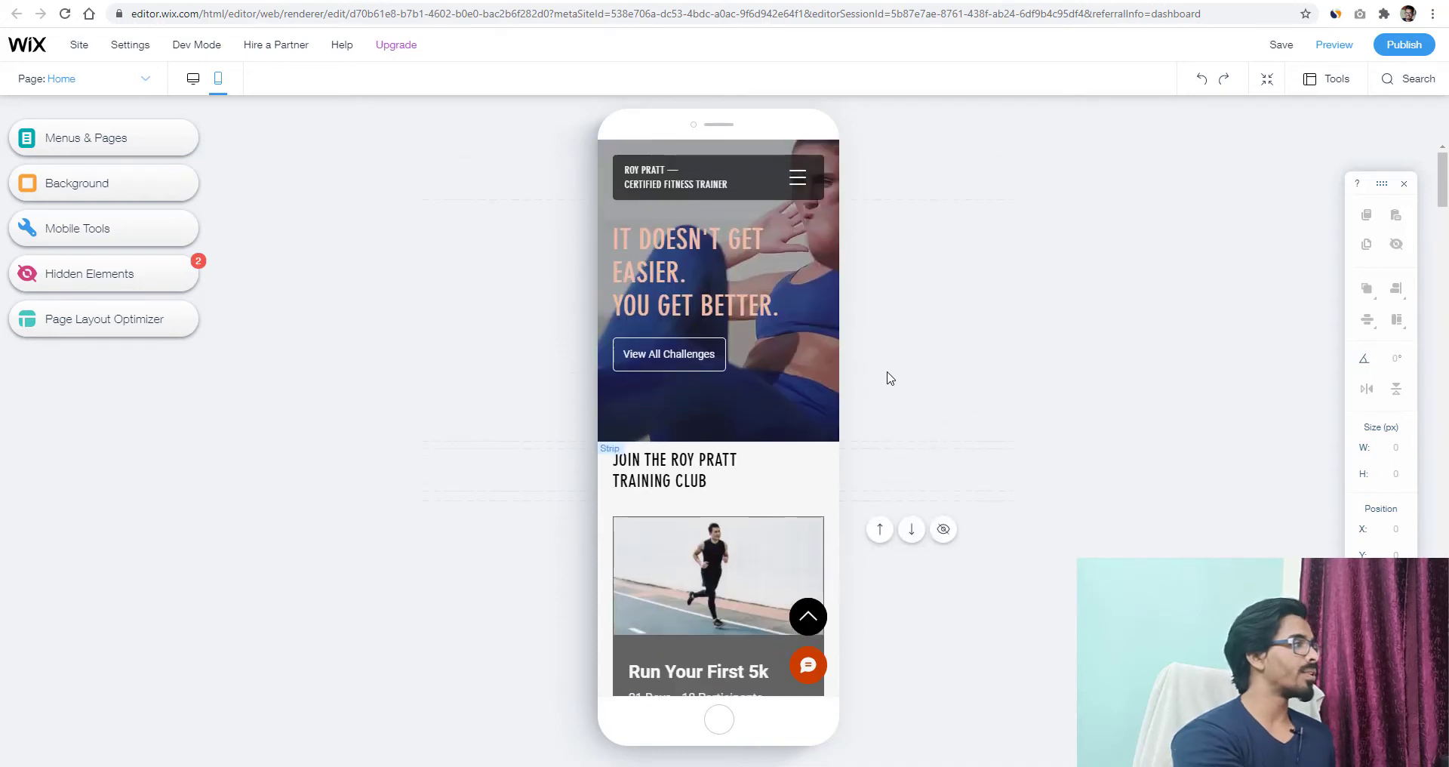
- Enlarge the hero headline's font size to 72 px, and reduce it to 69 px
click(649, 285)
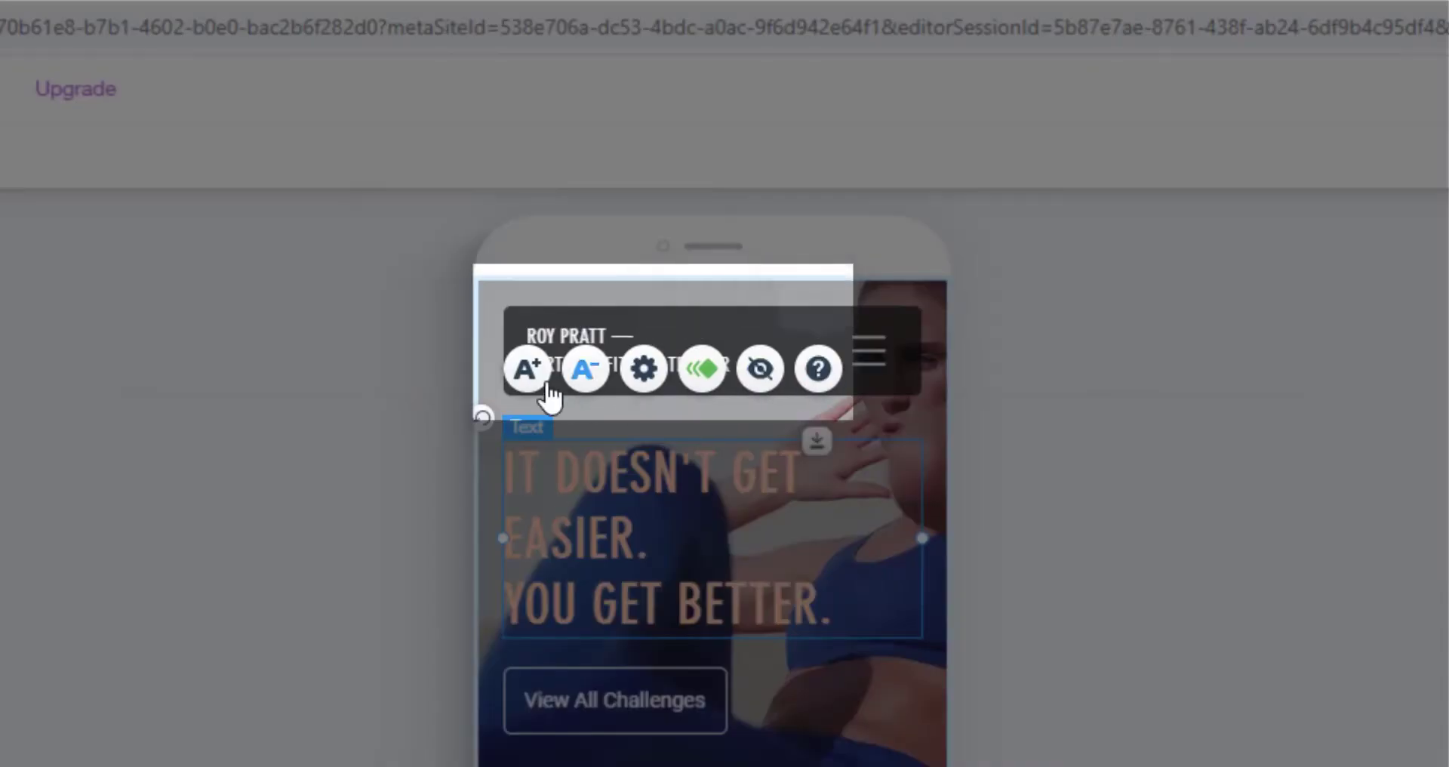
mouse_move(526, 375)
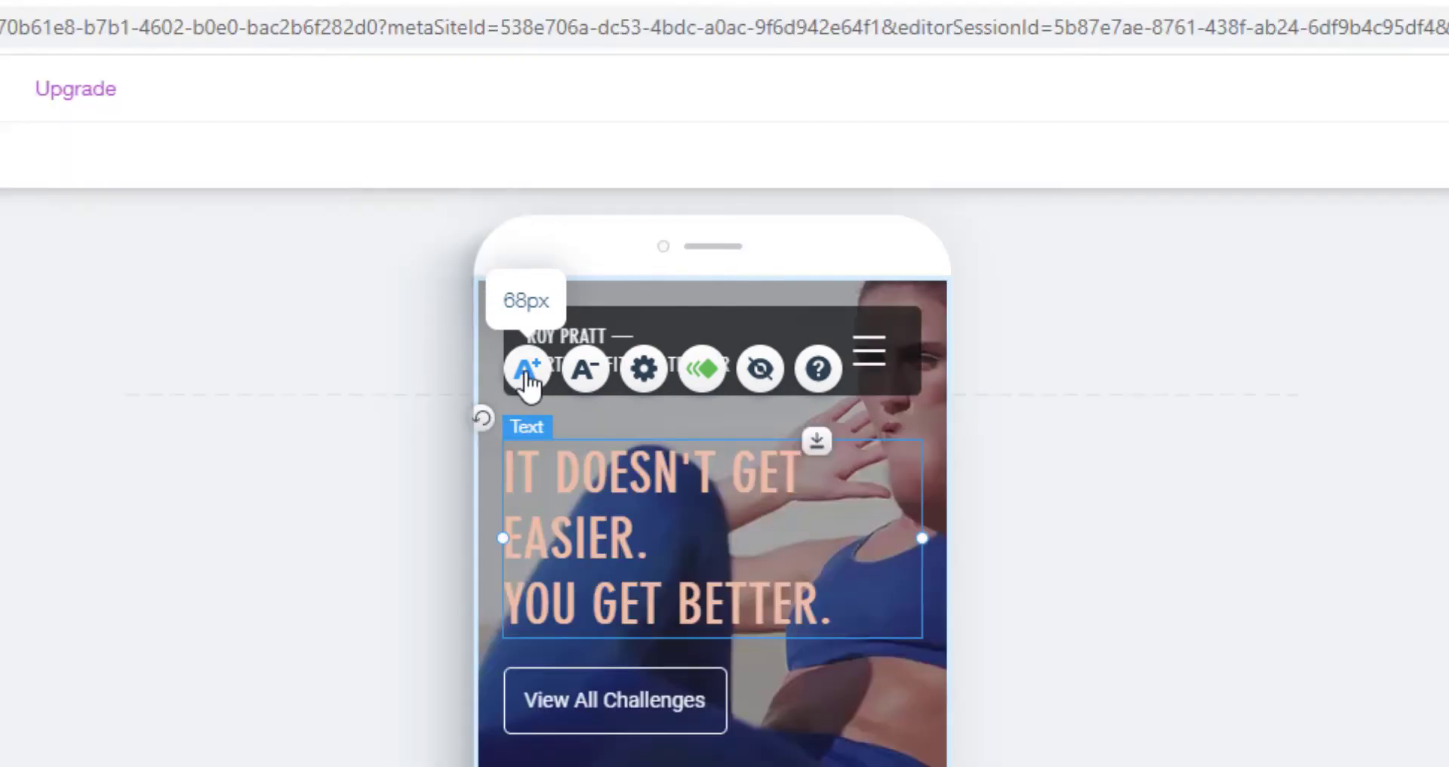
click(526, 370)
click(526, 370)
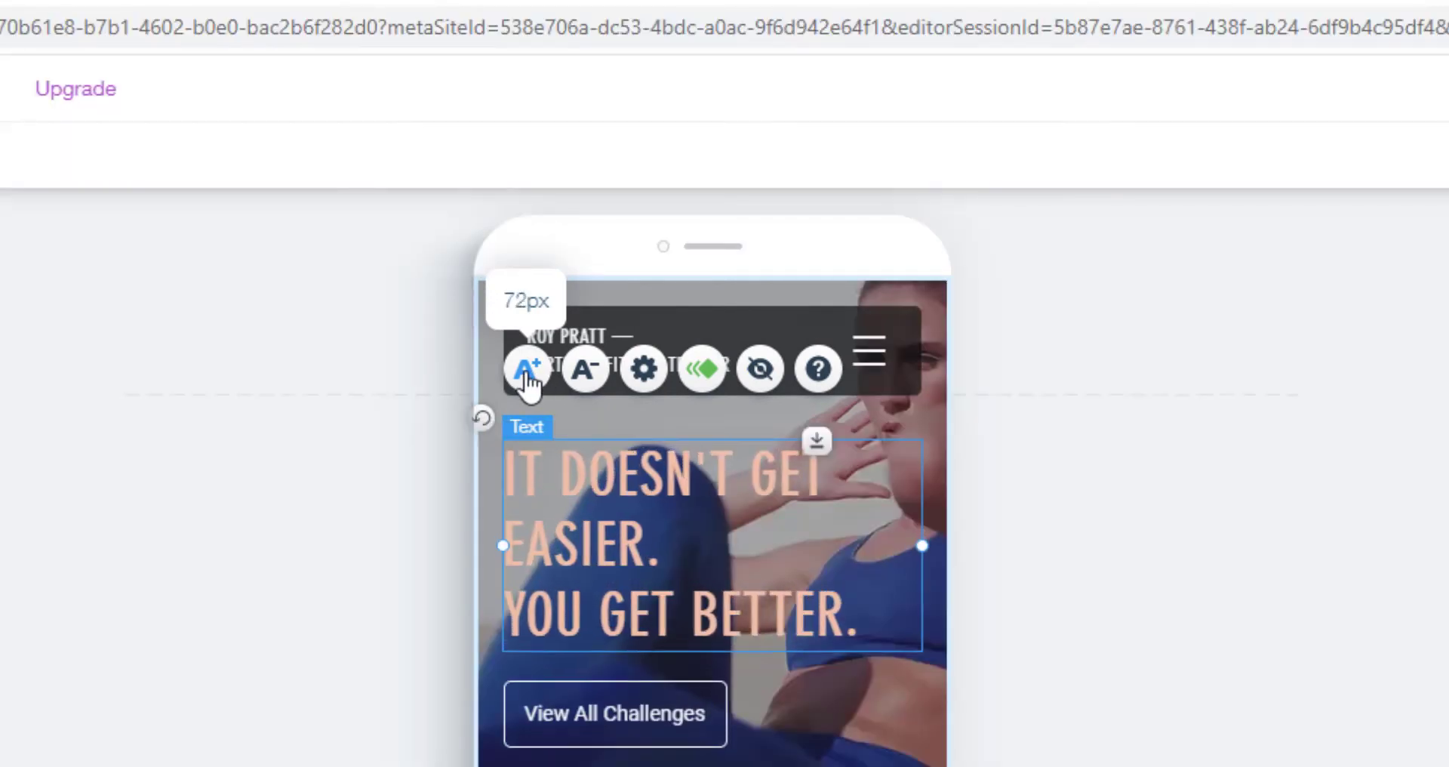
click(584, 371)
click(584, 371)
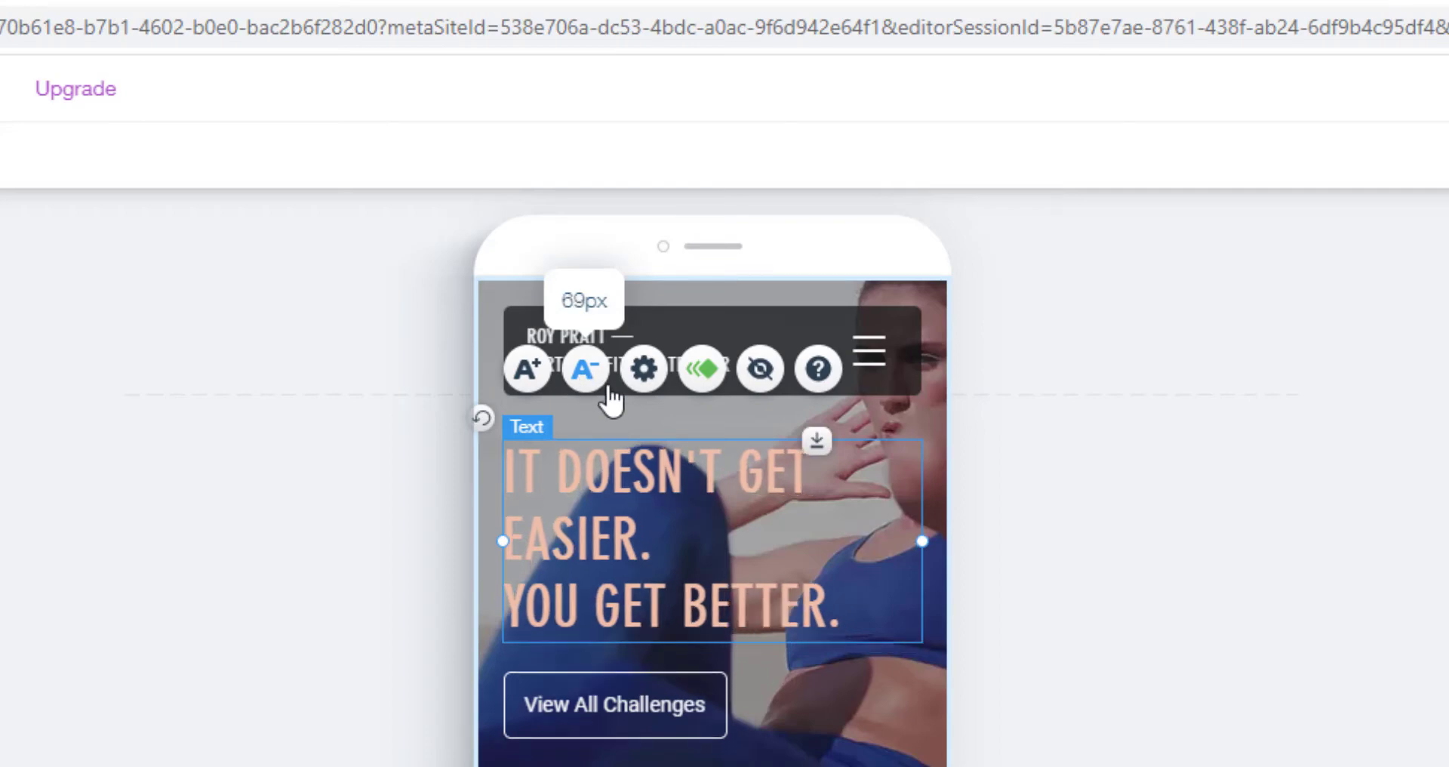
- Restyle the hero headline in smaller white text that fits on two lines, and apply the Bounce-In animation to it
click(650, 375)
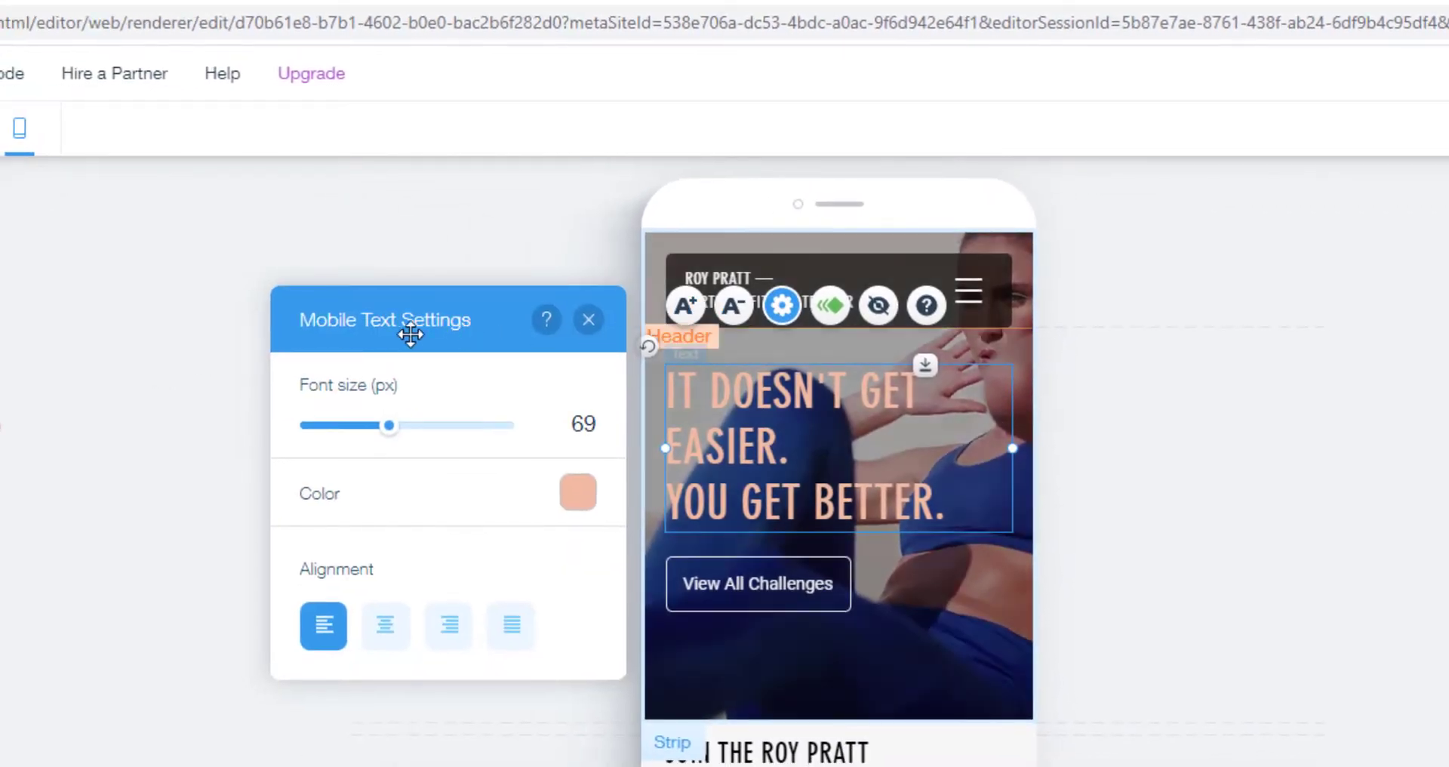
mouse_move(388, 426)
mouse_down()
mouse_move(333, 432)
mouse_move(388, 442)
mouse_move(375, 443)
mouse_up()
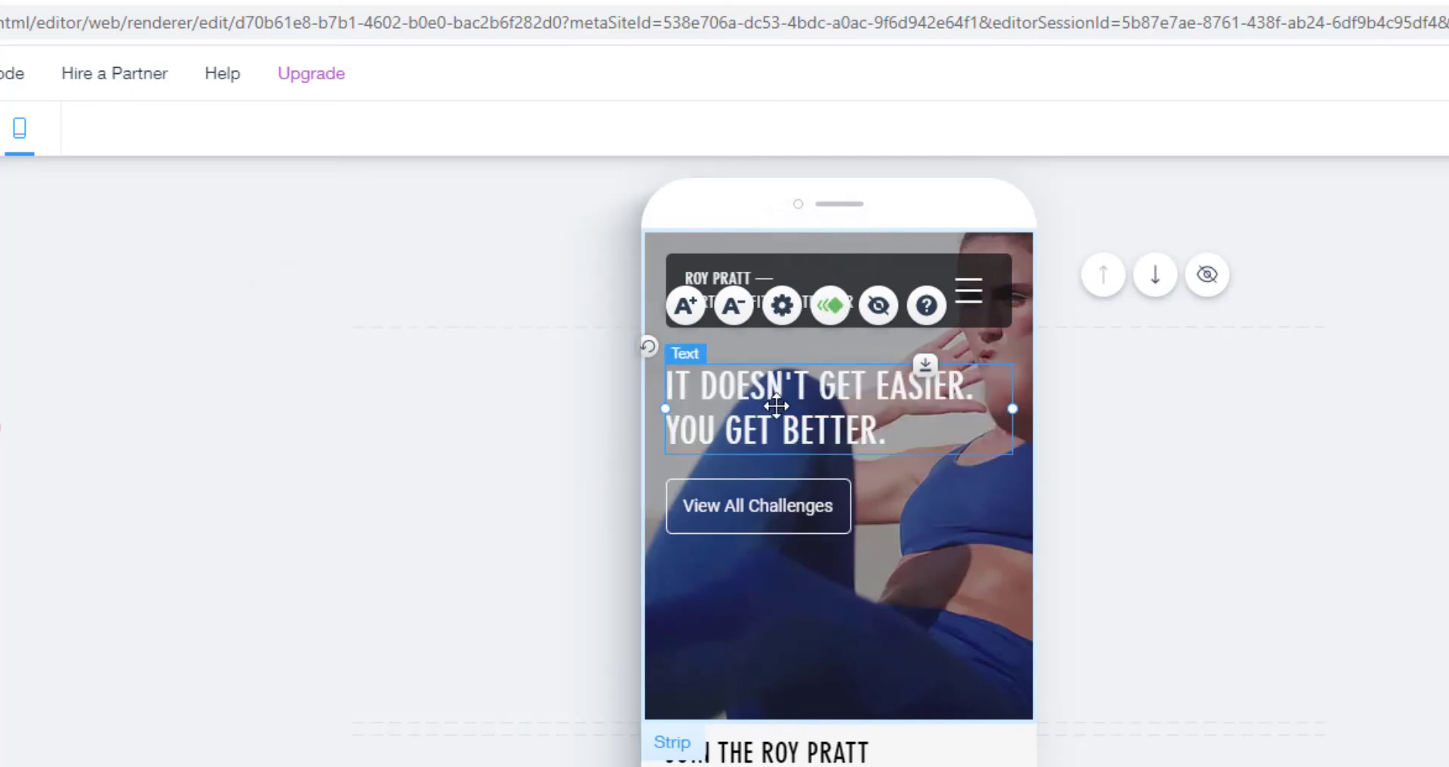
click(836, 309)
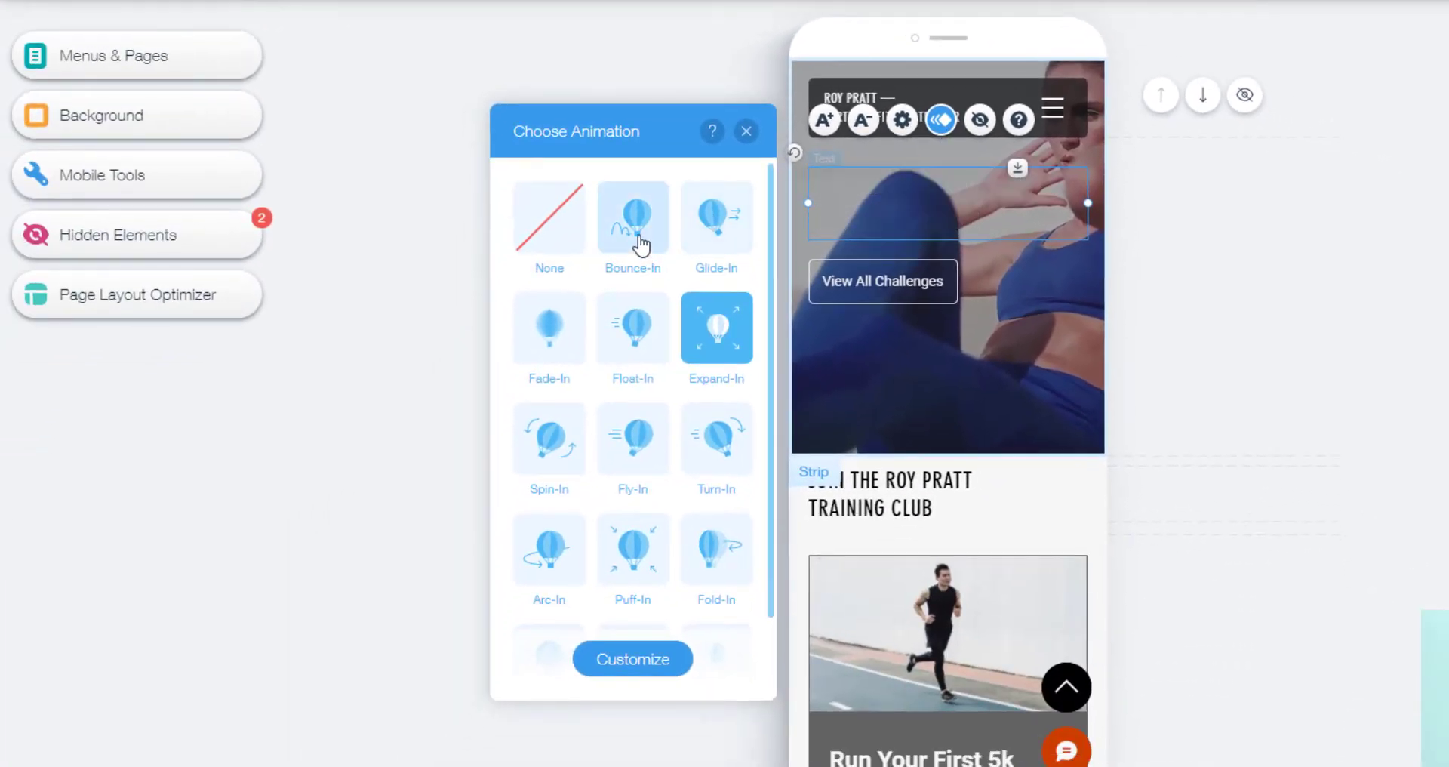
click(640, 243)
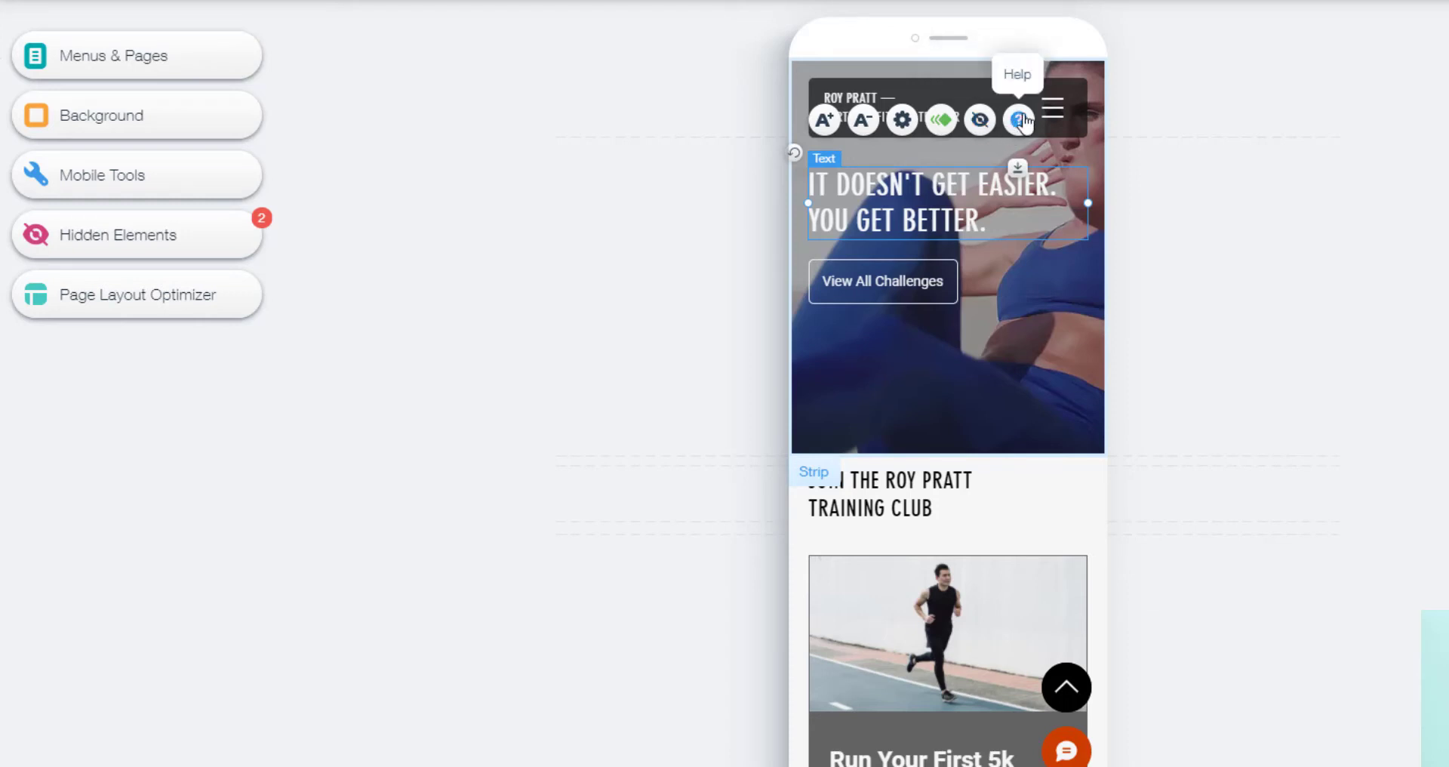
- Select the View All Challenges button in the hero strip and view its text alignment options
click(1005, 290)
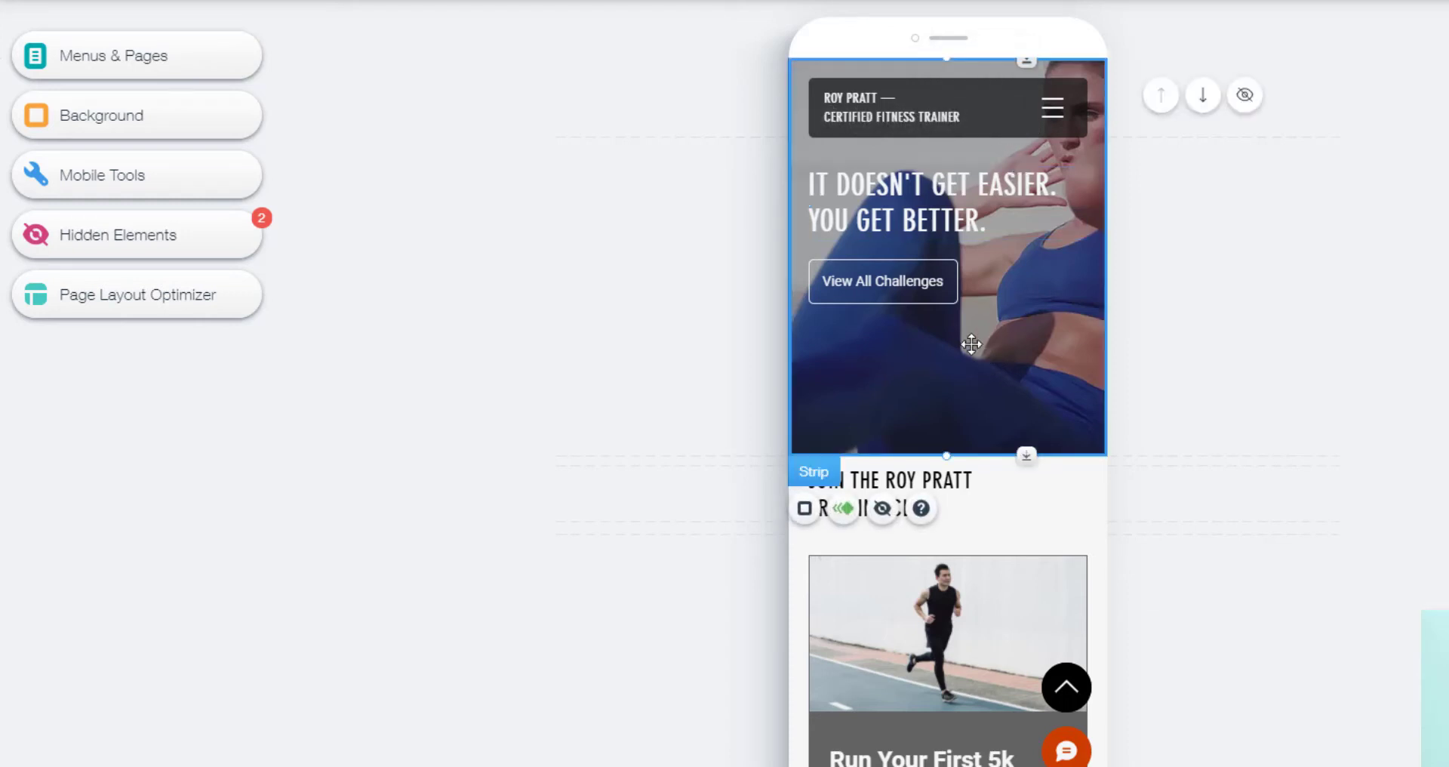
click(900, 280)
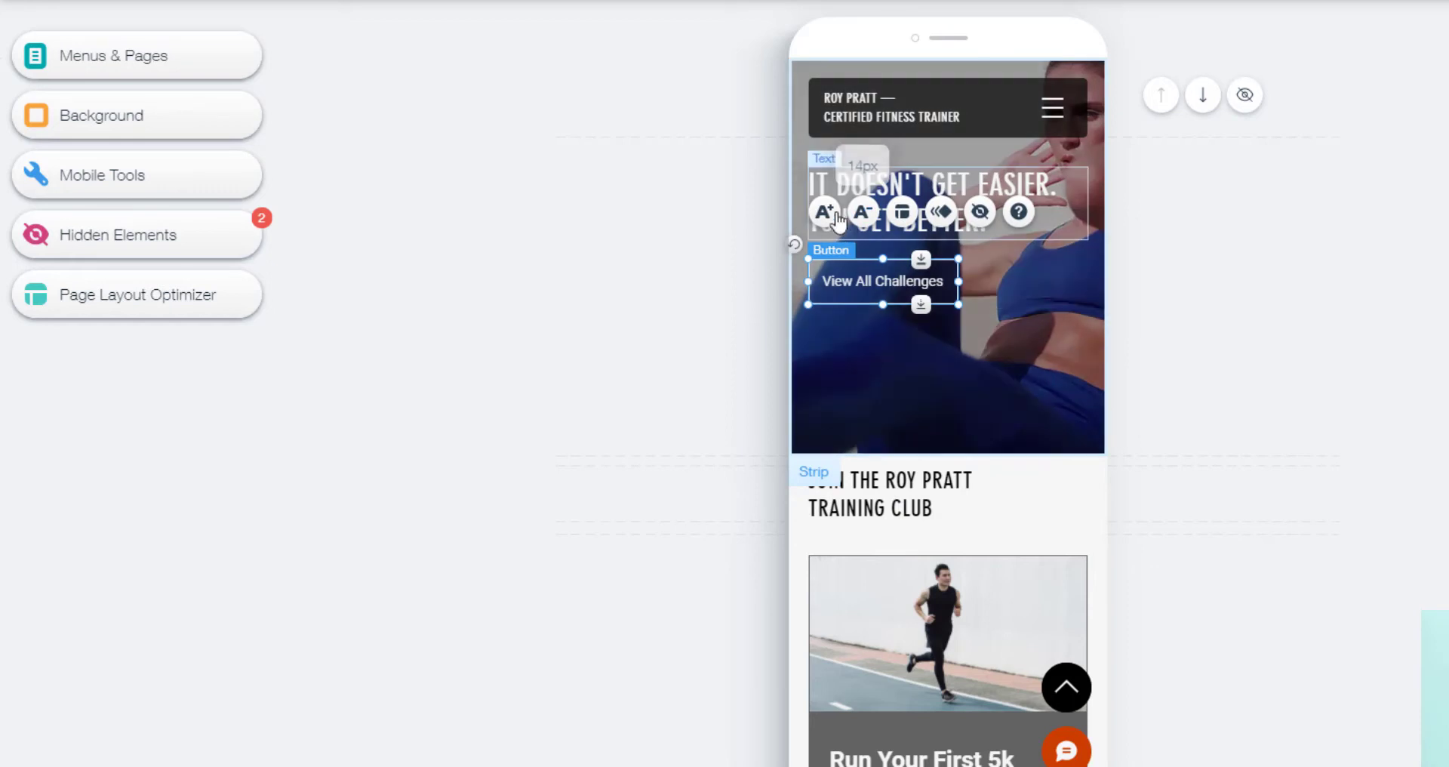
click(930, 200)
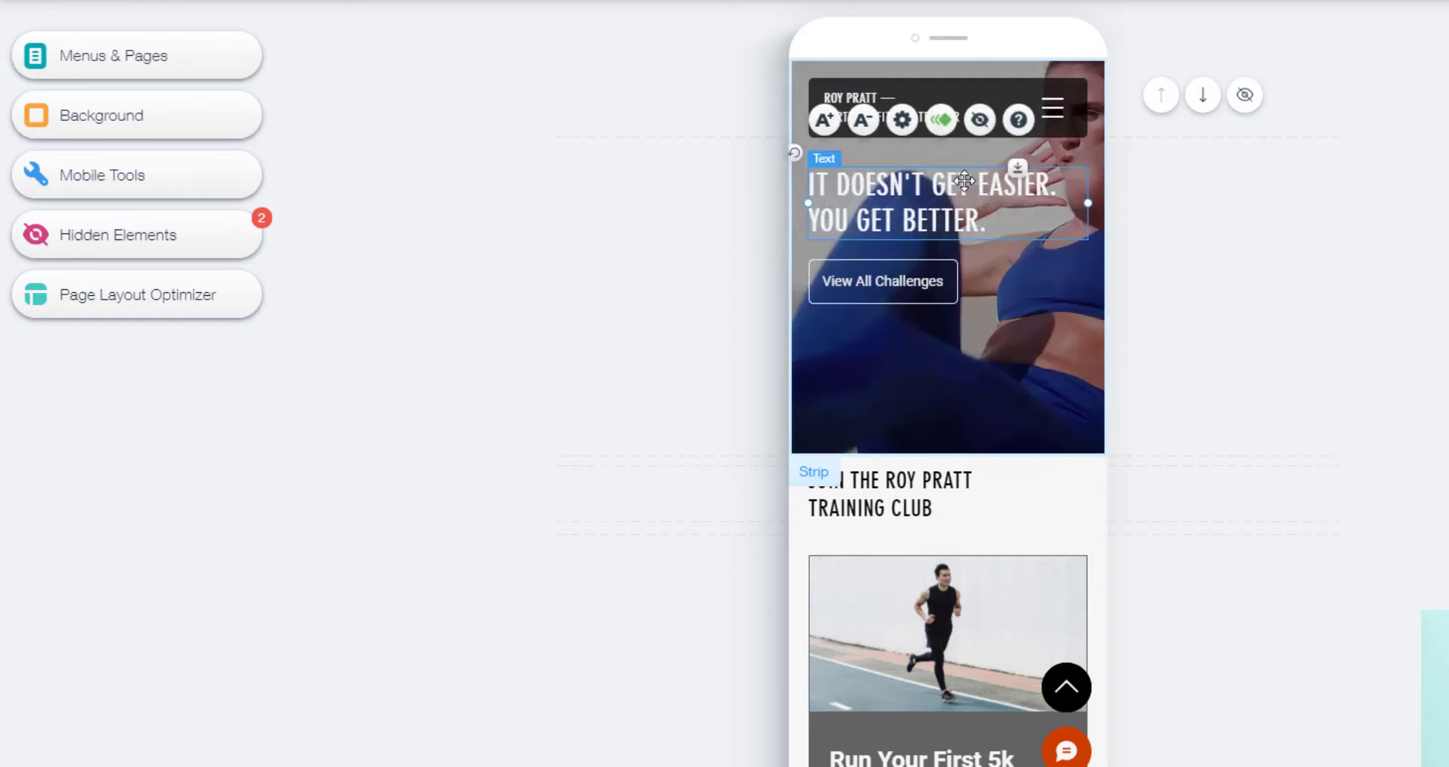
click(889, 288)
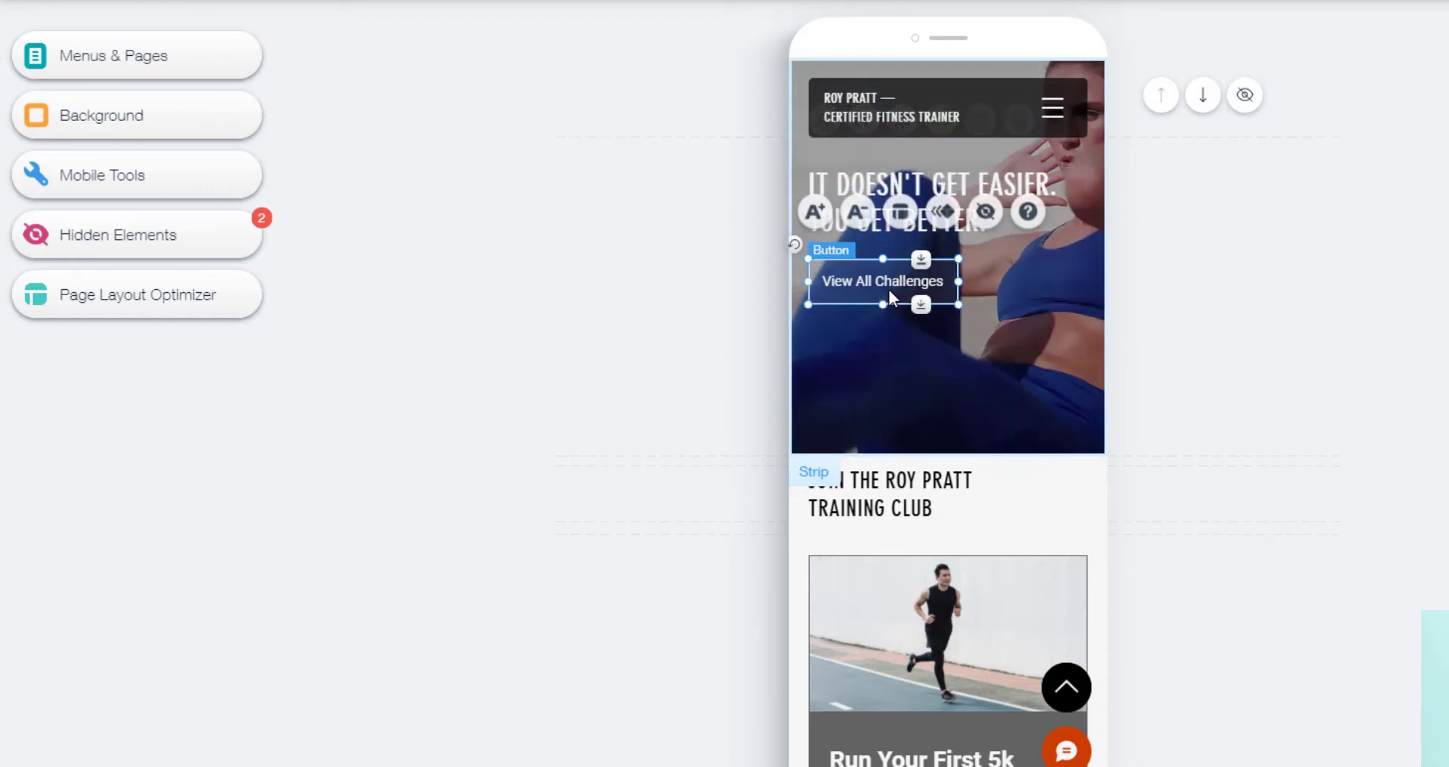
click(902, 214)
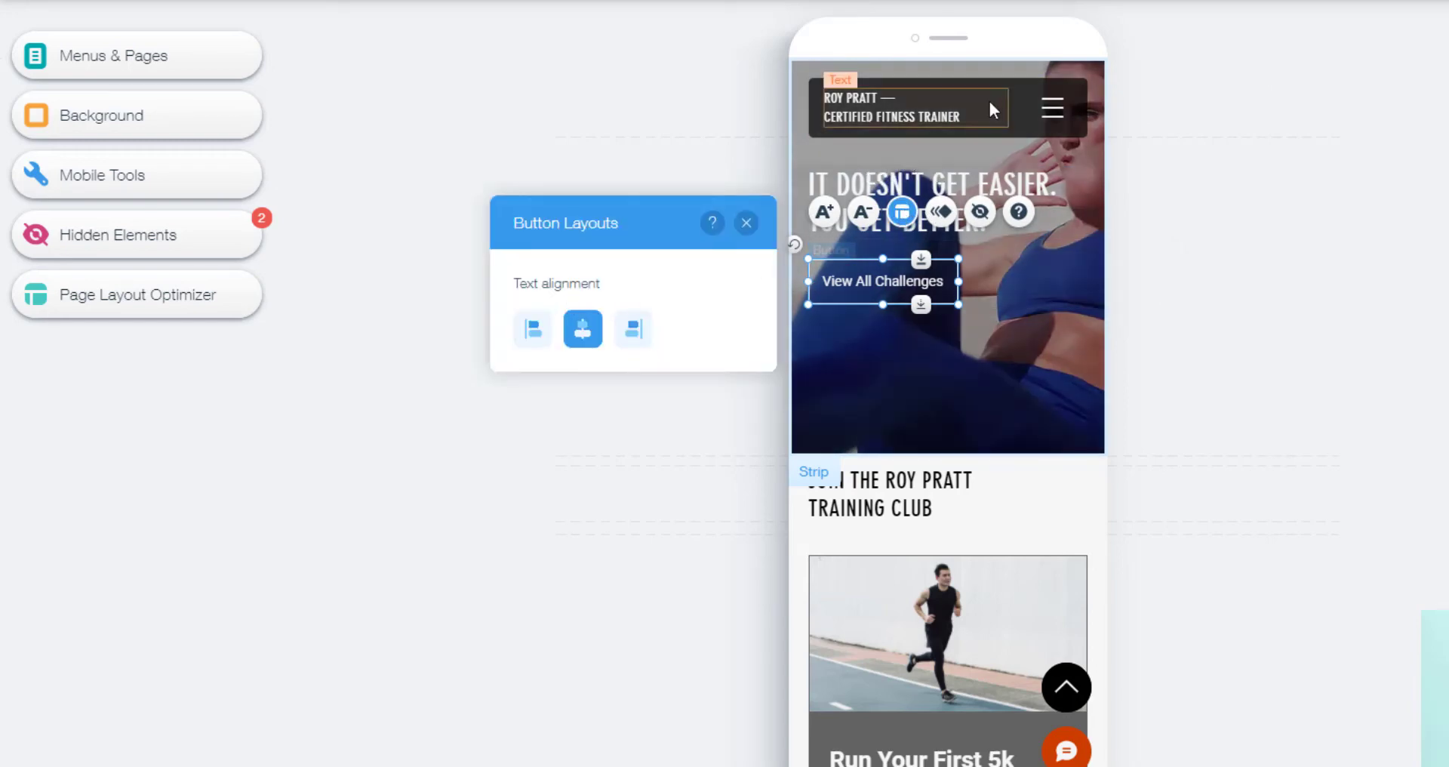
- Open the mobile menu for editing, view its box layout options, and nudge its page links to about x 60, y 86
click(1062, 100)
click(1070, 185)
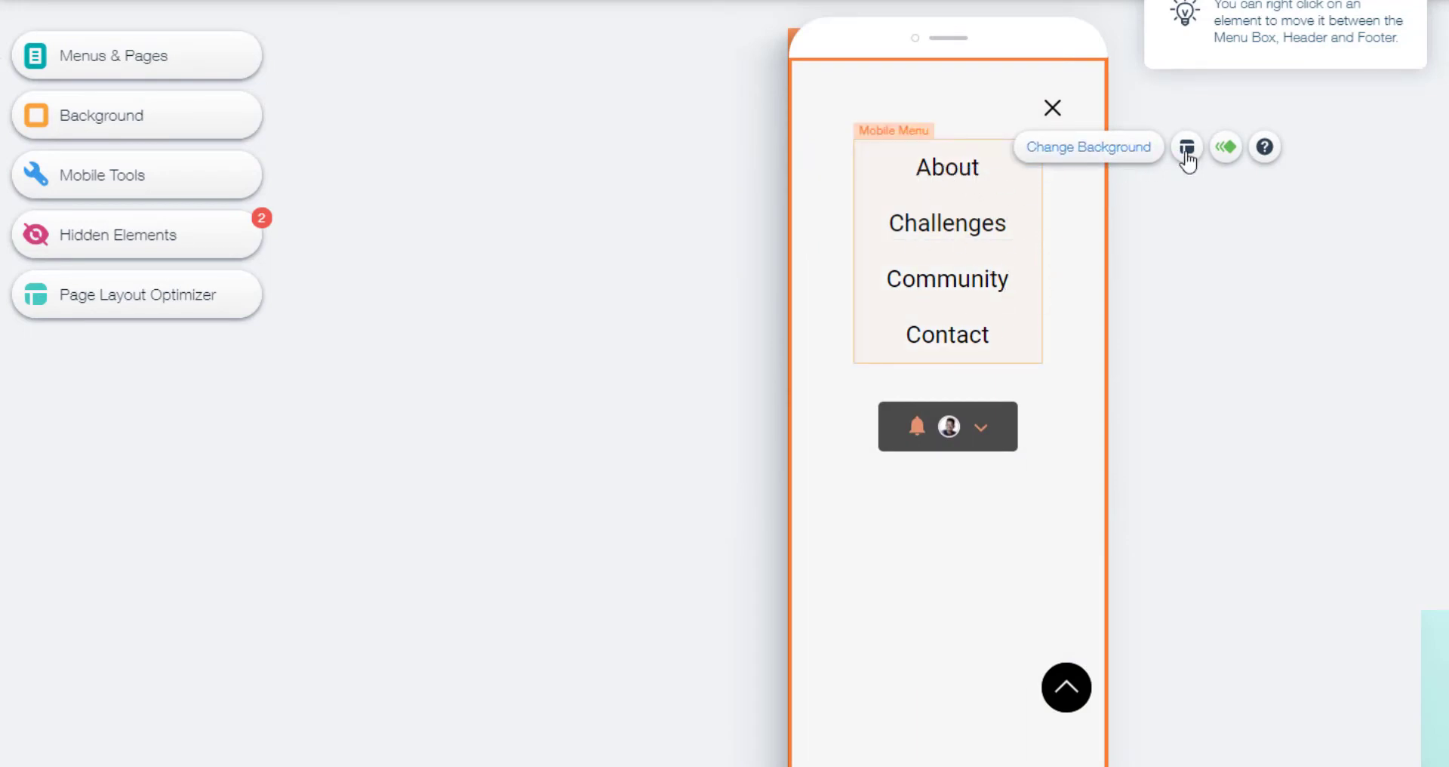
click(1190, 155)
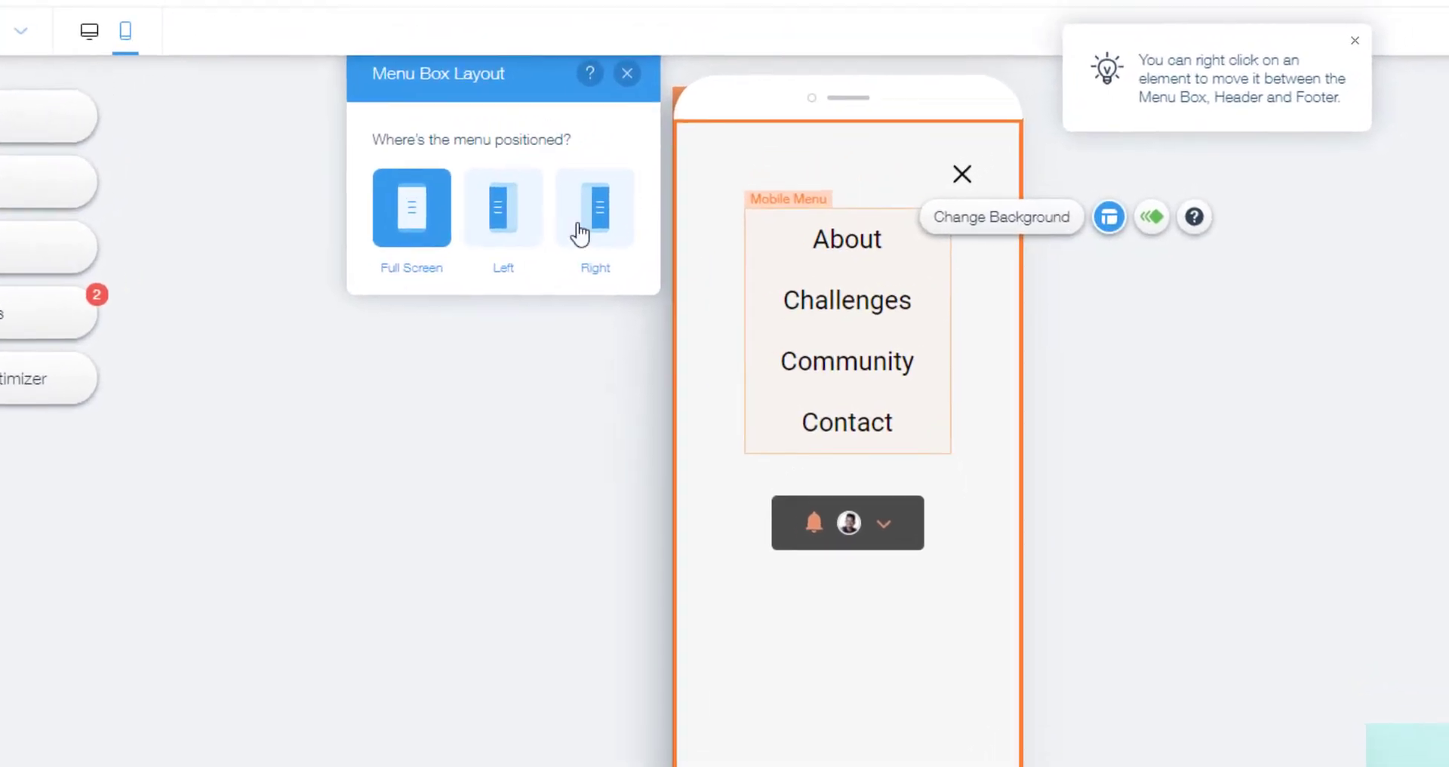
click(645, 147)
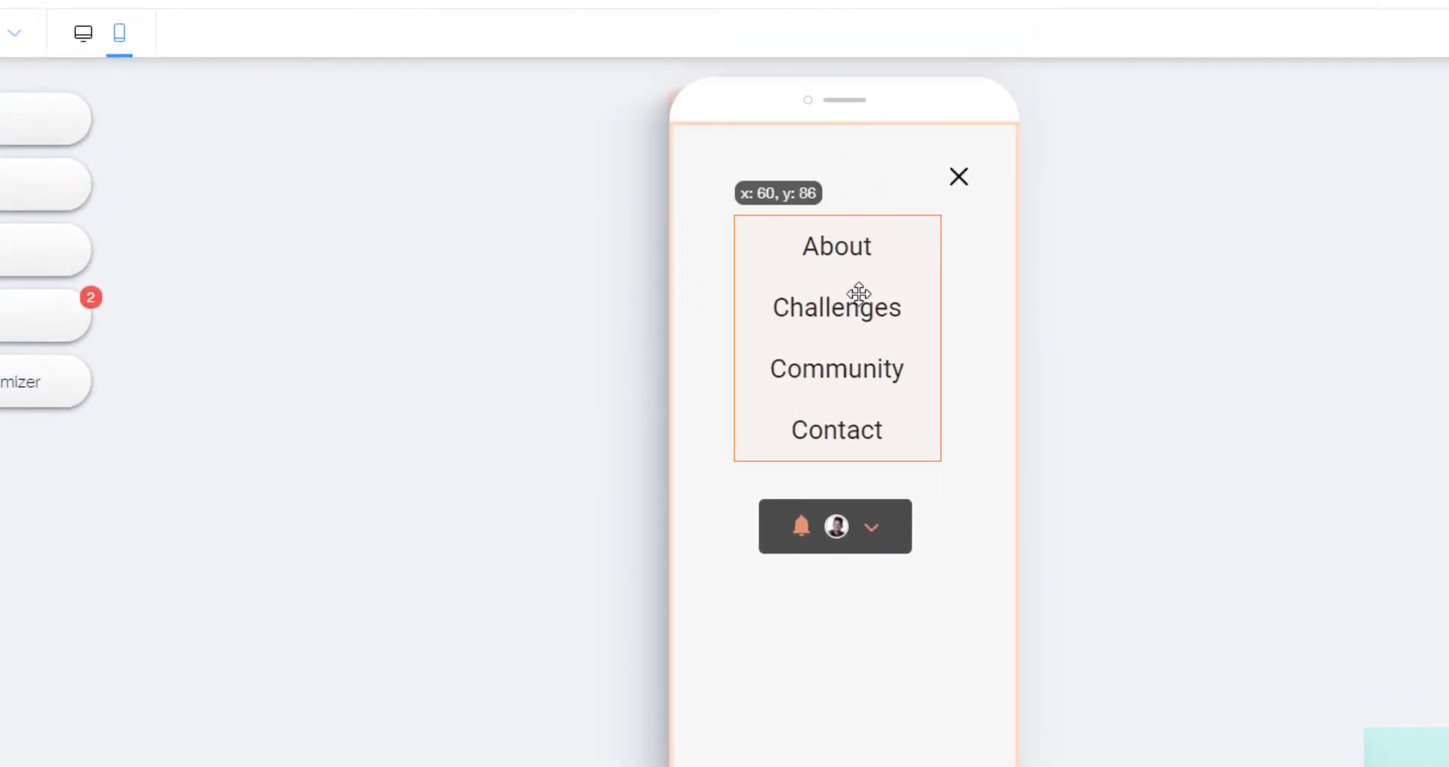
drag(858, 294, 853, 295)
- Set the mobile menu box's background to the theme color #E49472
click(995, 367)
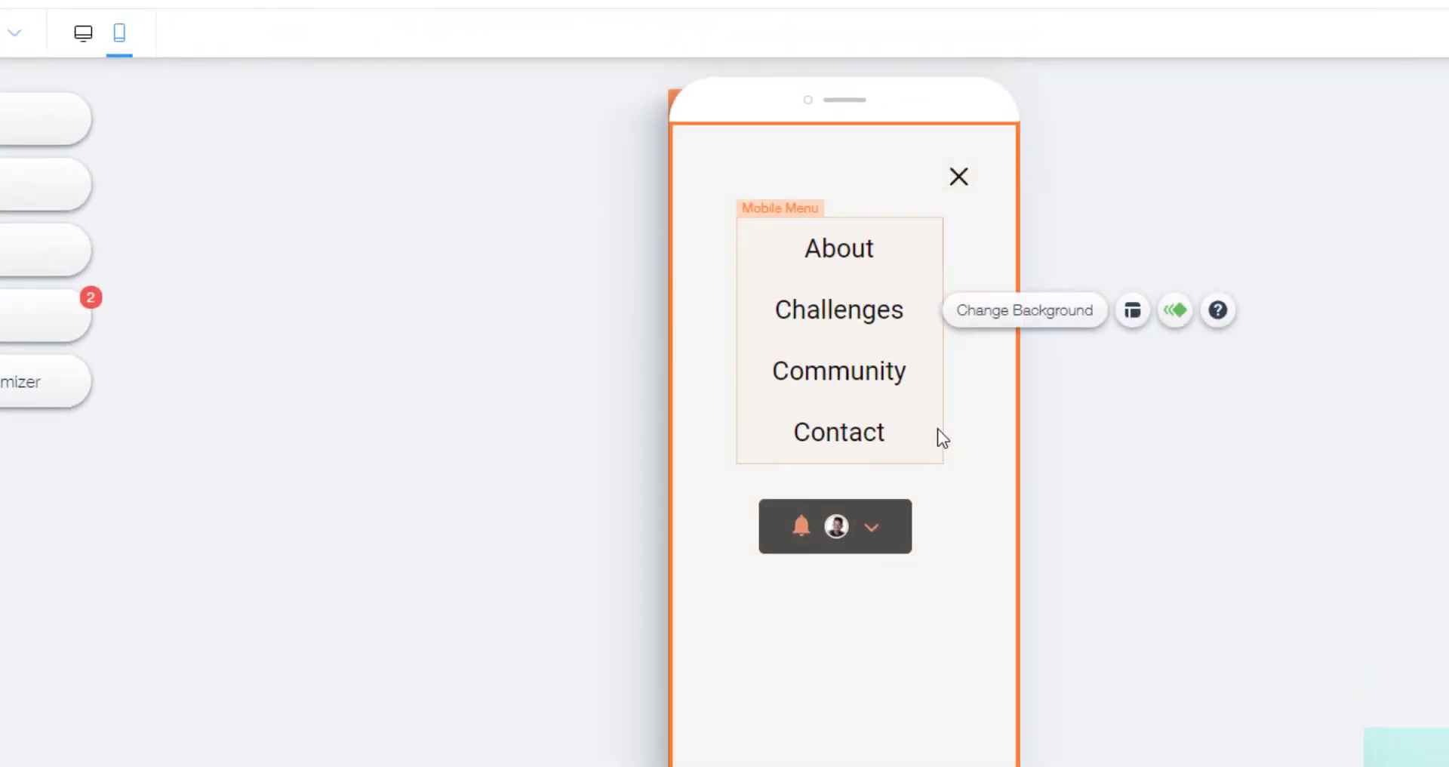
click(1015, 313)
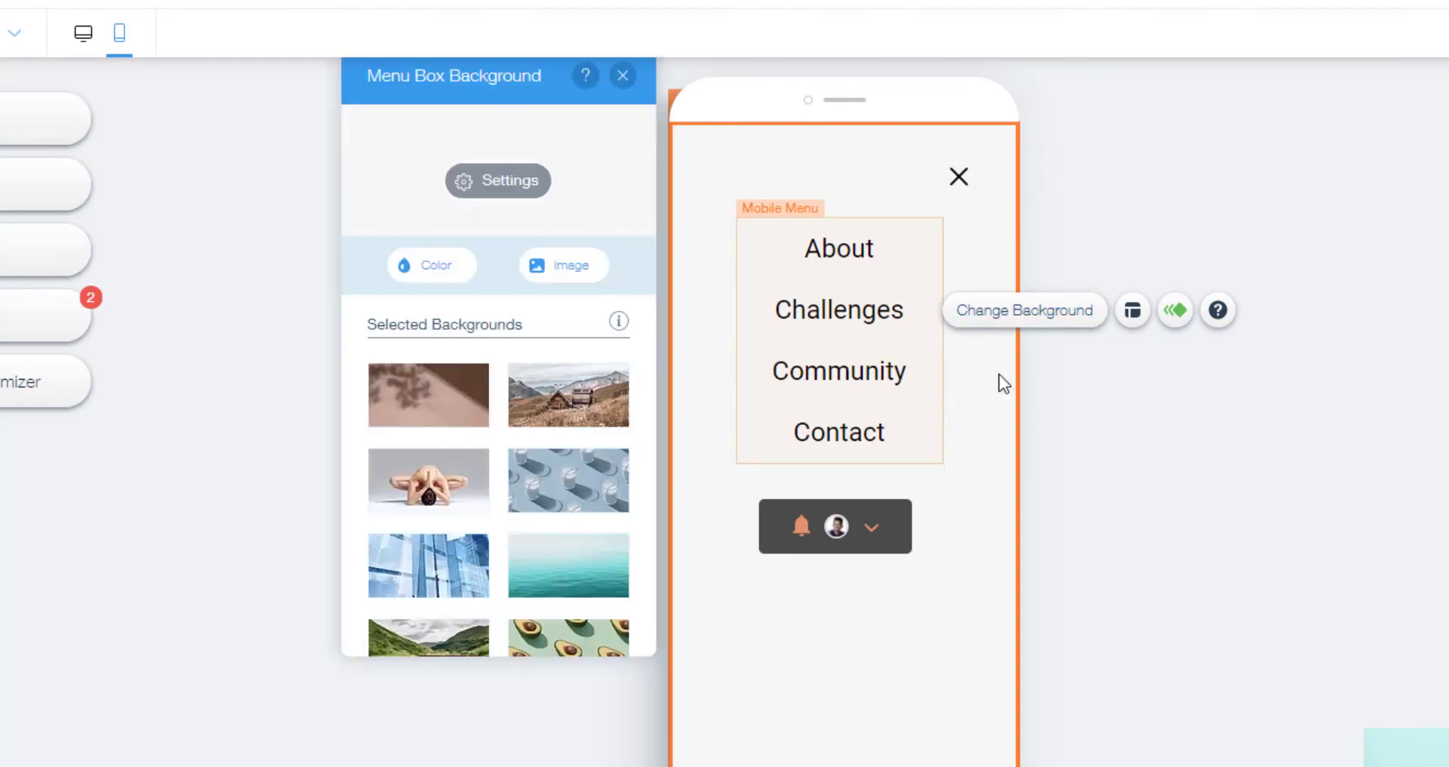
click(425, 263)
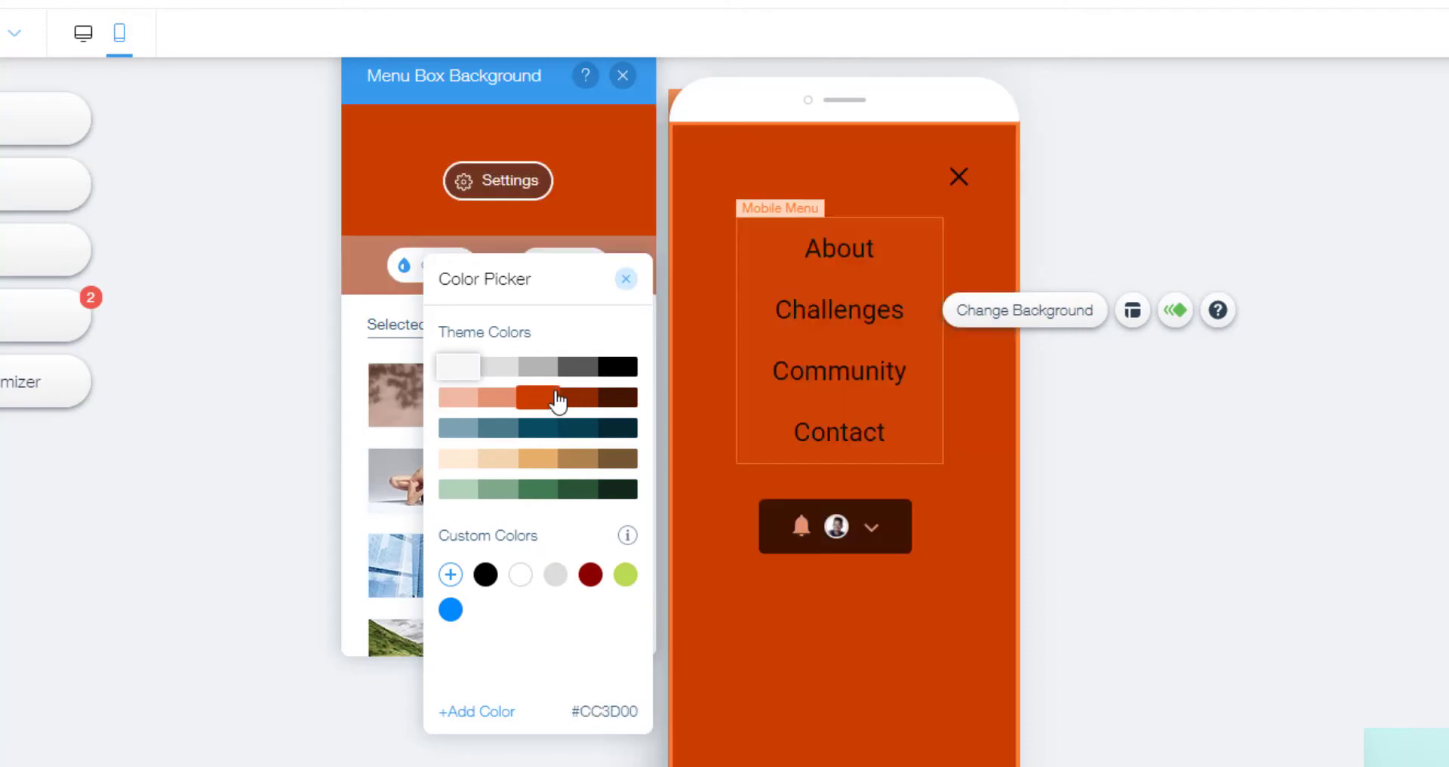
click(496, 400)
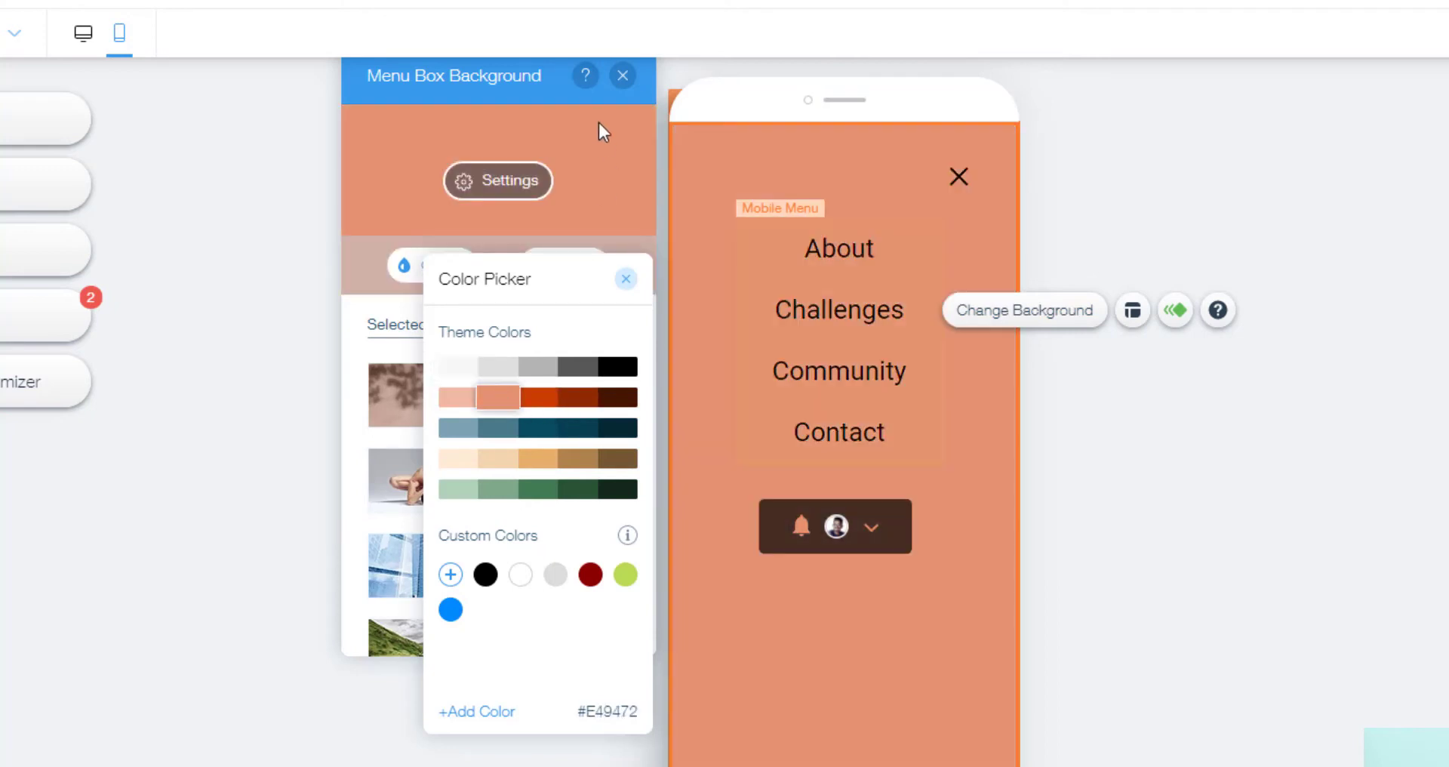
click(619, 80)
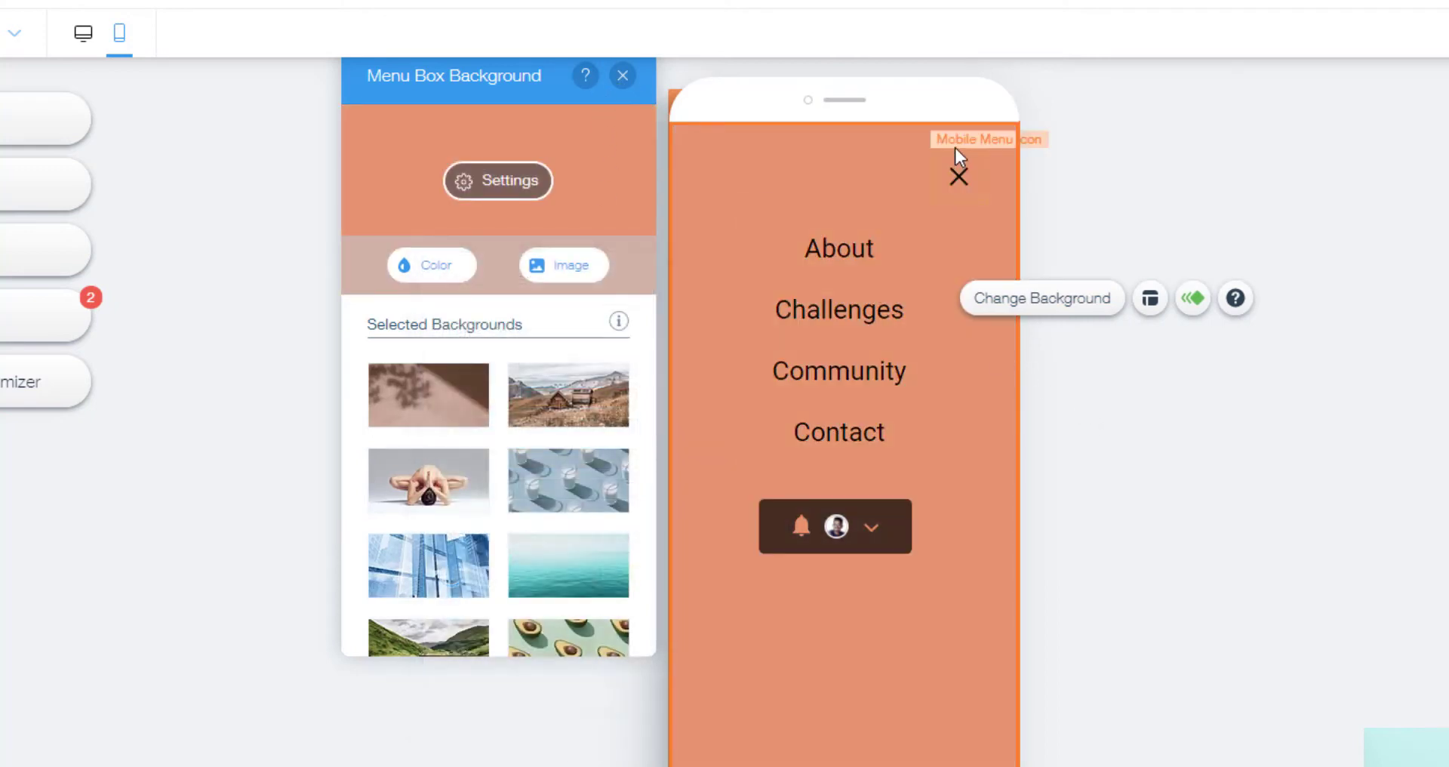
drag(621, 78, 627, 100)
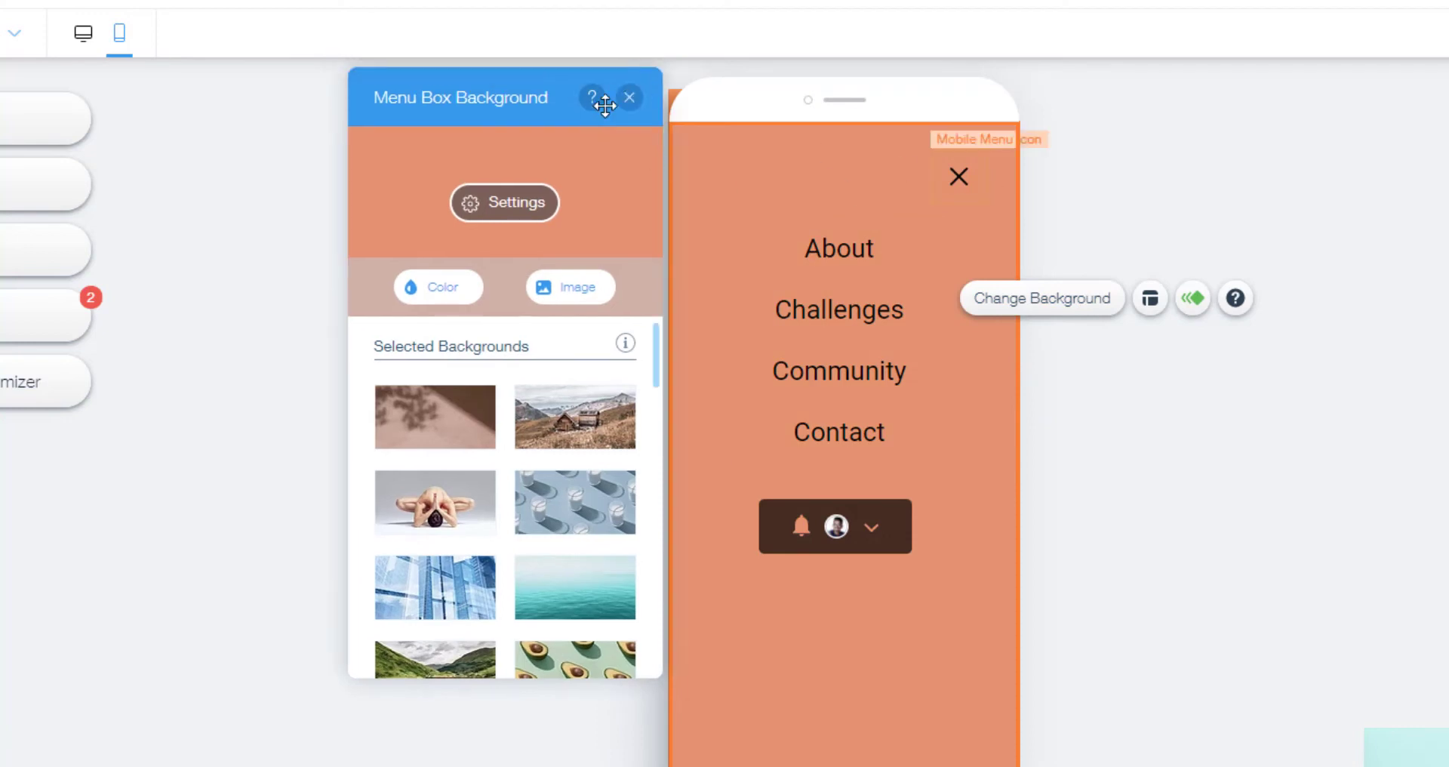
click(630, 98)
- Close the mobile menu and change its header icon to the red three-line design on a white background
click(963, 166)
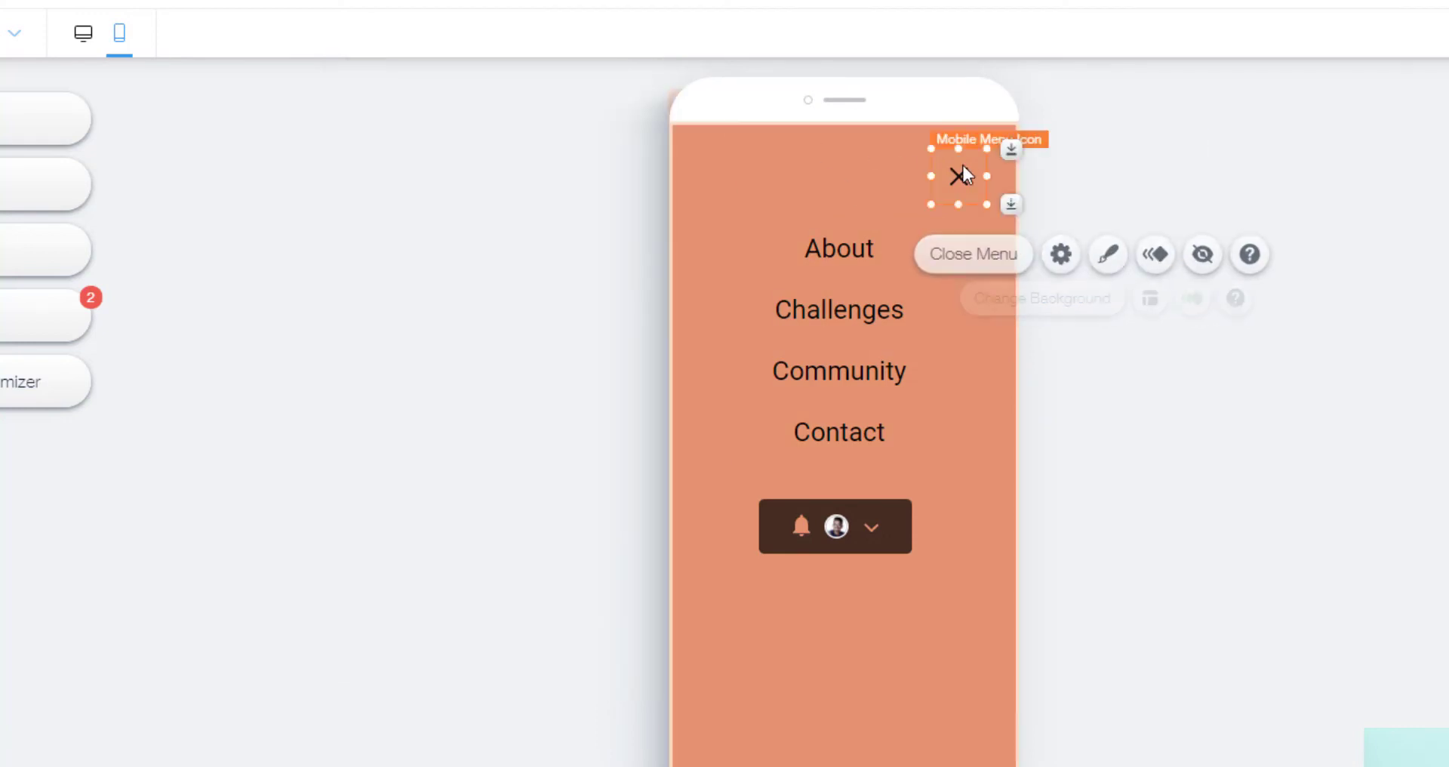
click(983, 255)
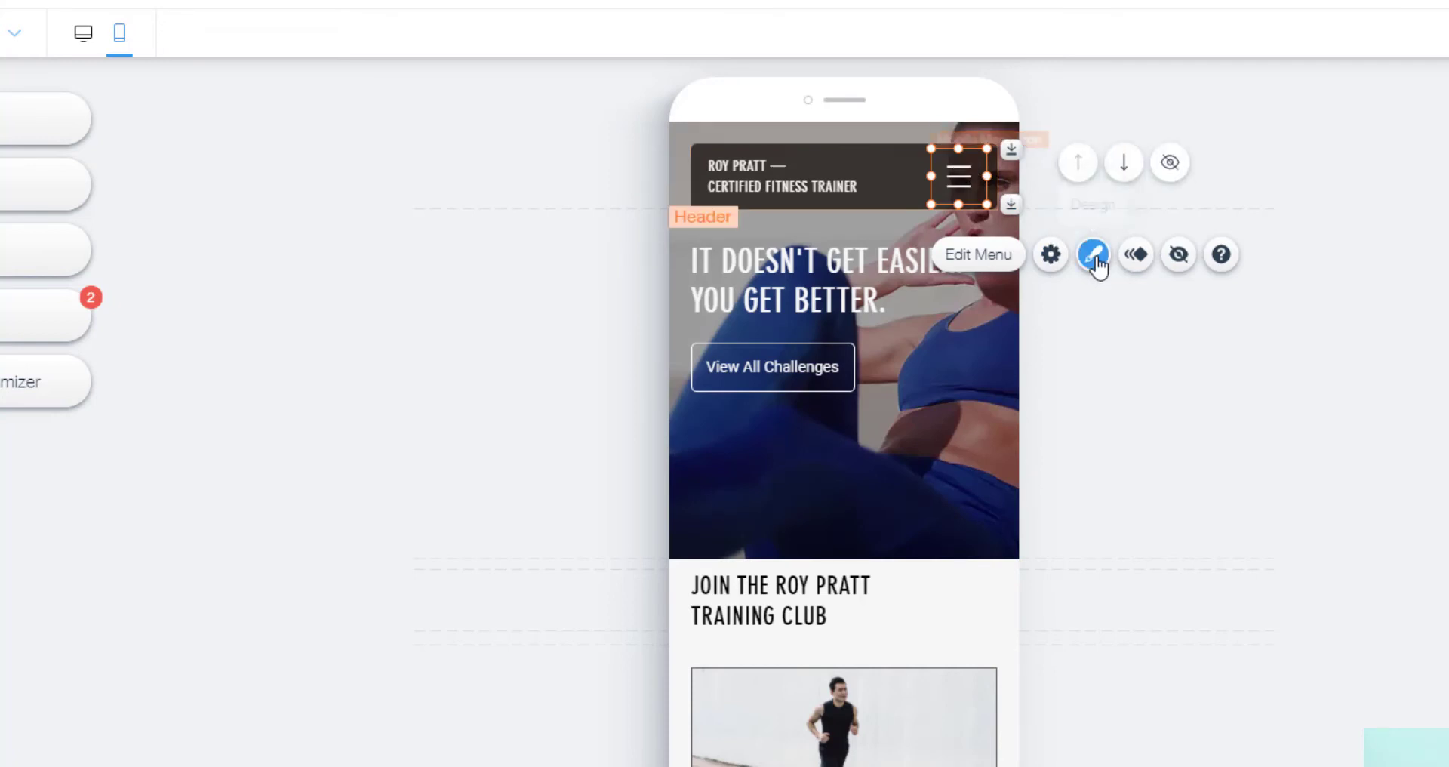
click(1074, 243)
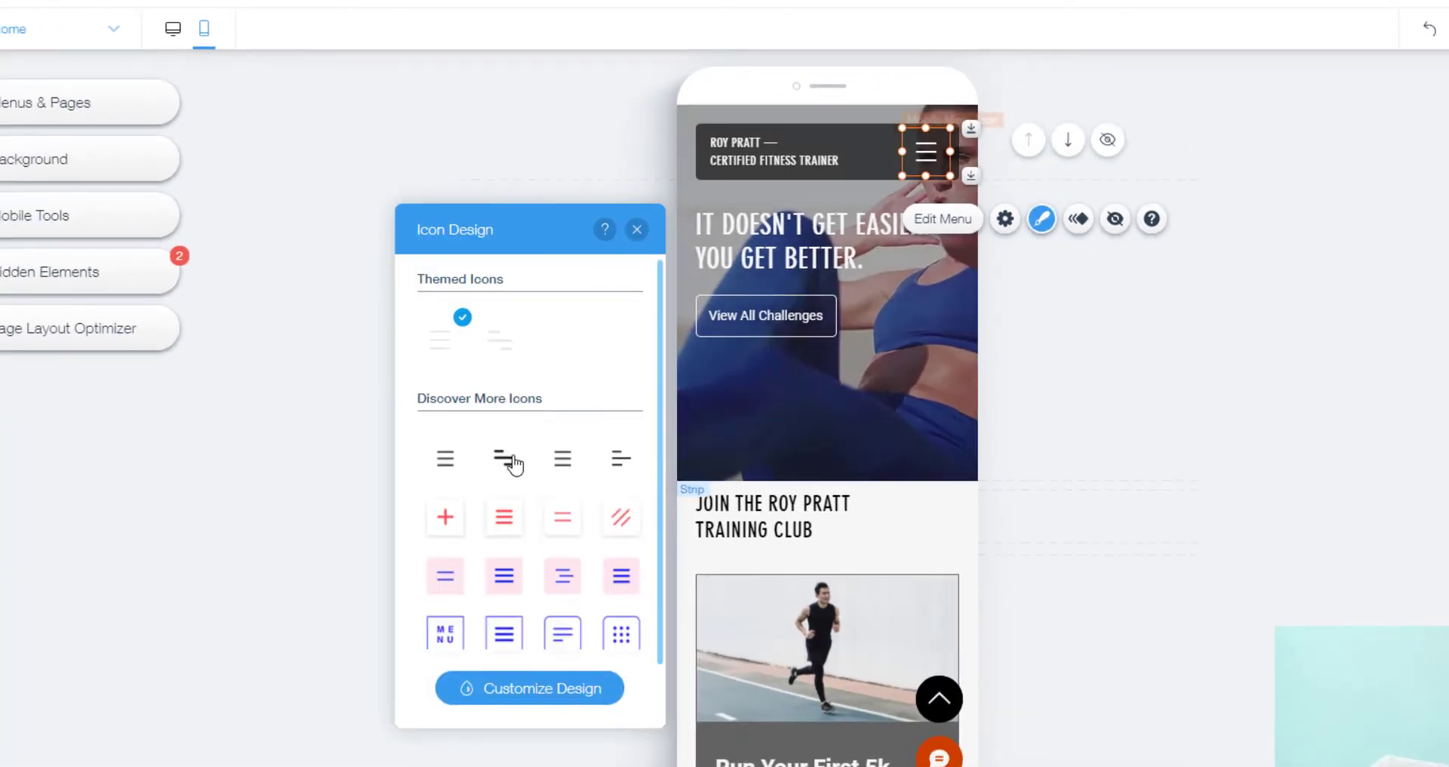
click(510, 522)
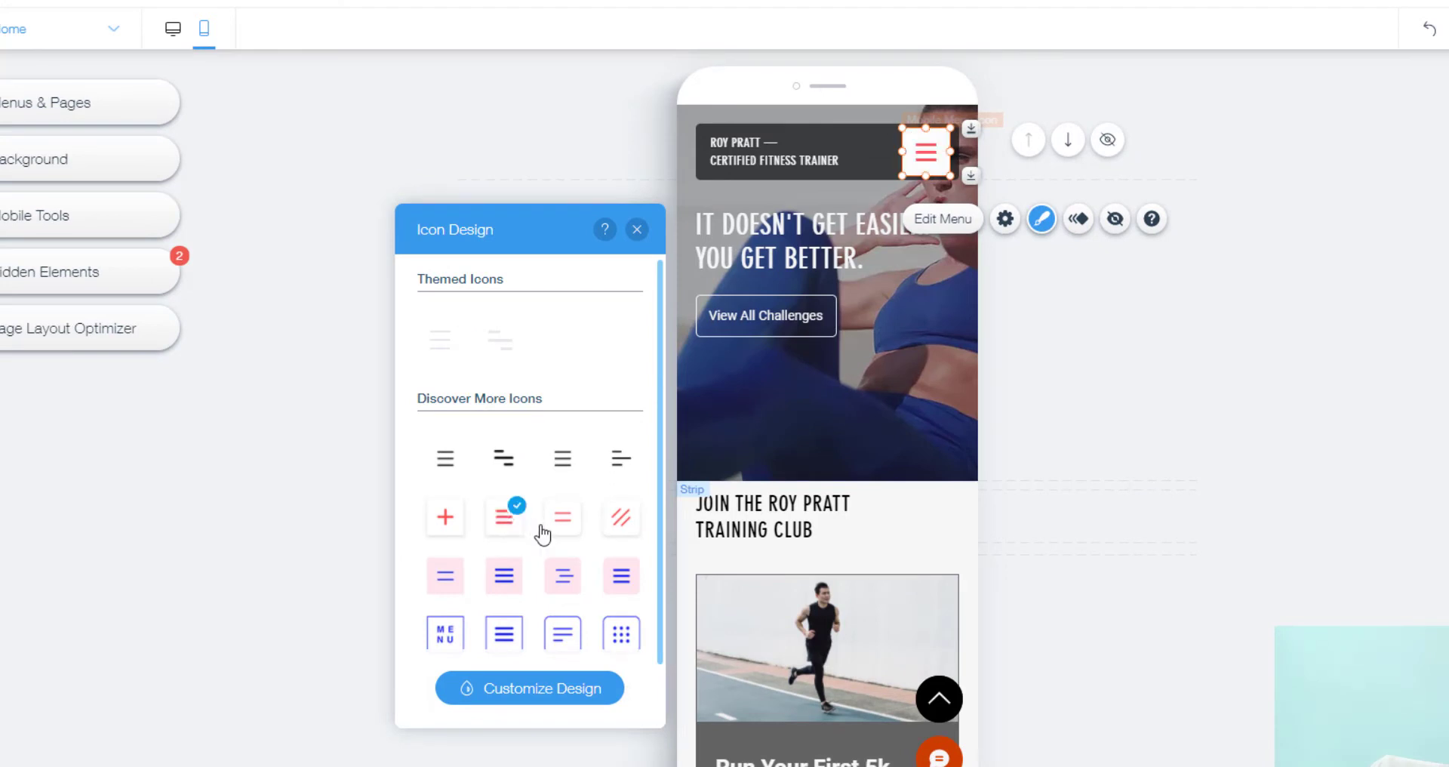
- Leave the icon design options and select the Training Club heading below the hero strip
scroll(848, 328, down, 3)
click(848, 328)
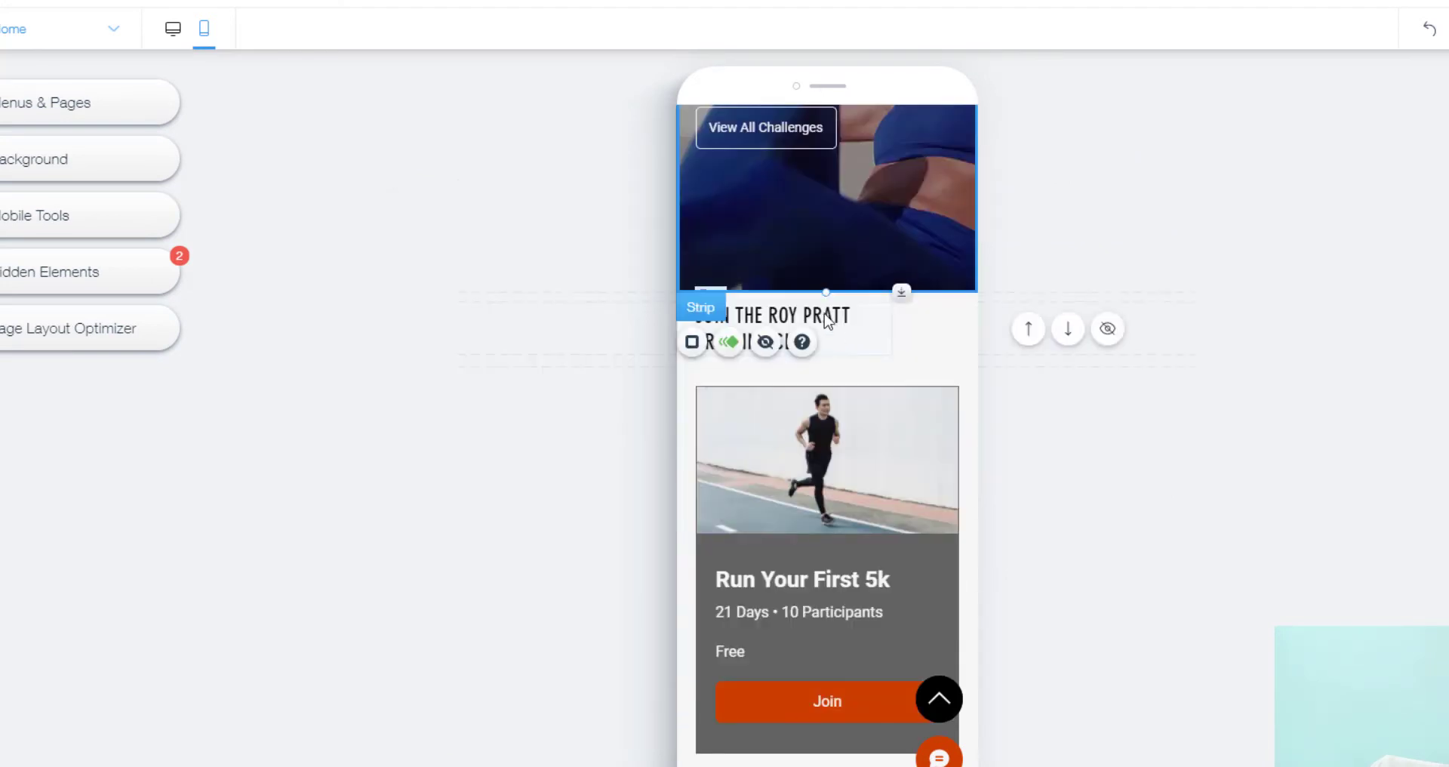
click(830, 320)
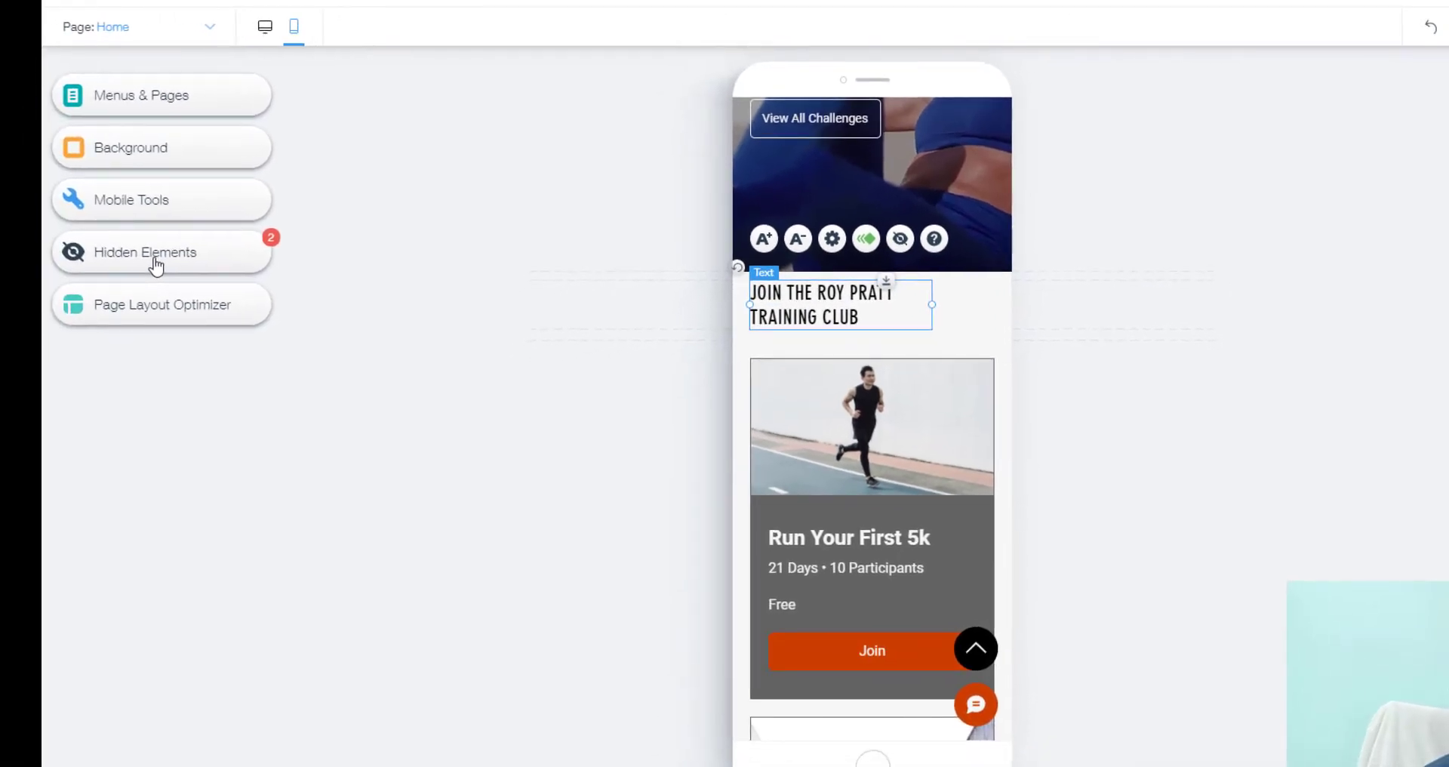
- Review the hidden elements, locating Column 2 on the Home page, and view the mobile background choices
click(156, 264)
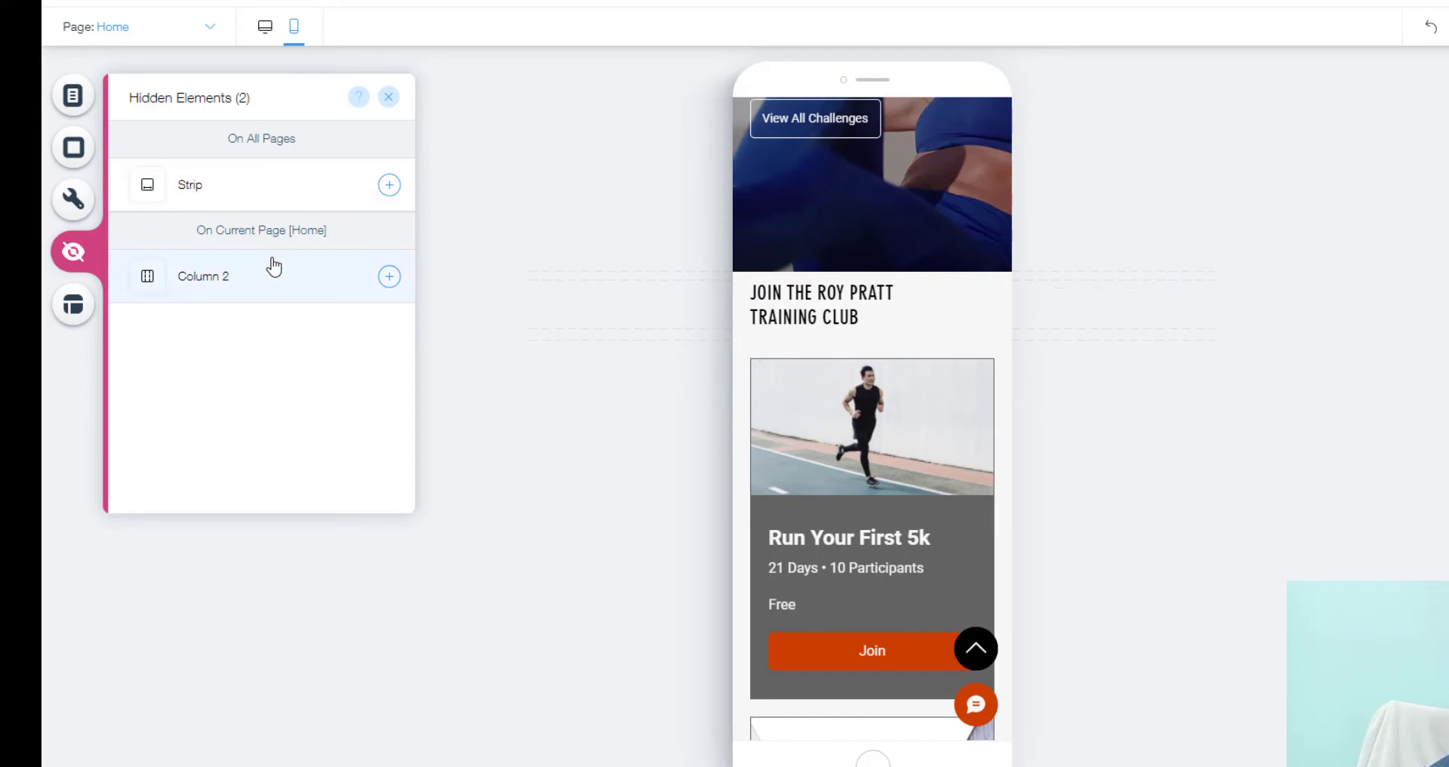
click(300, 282)
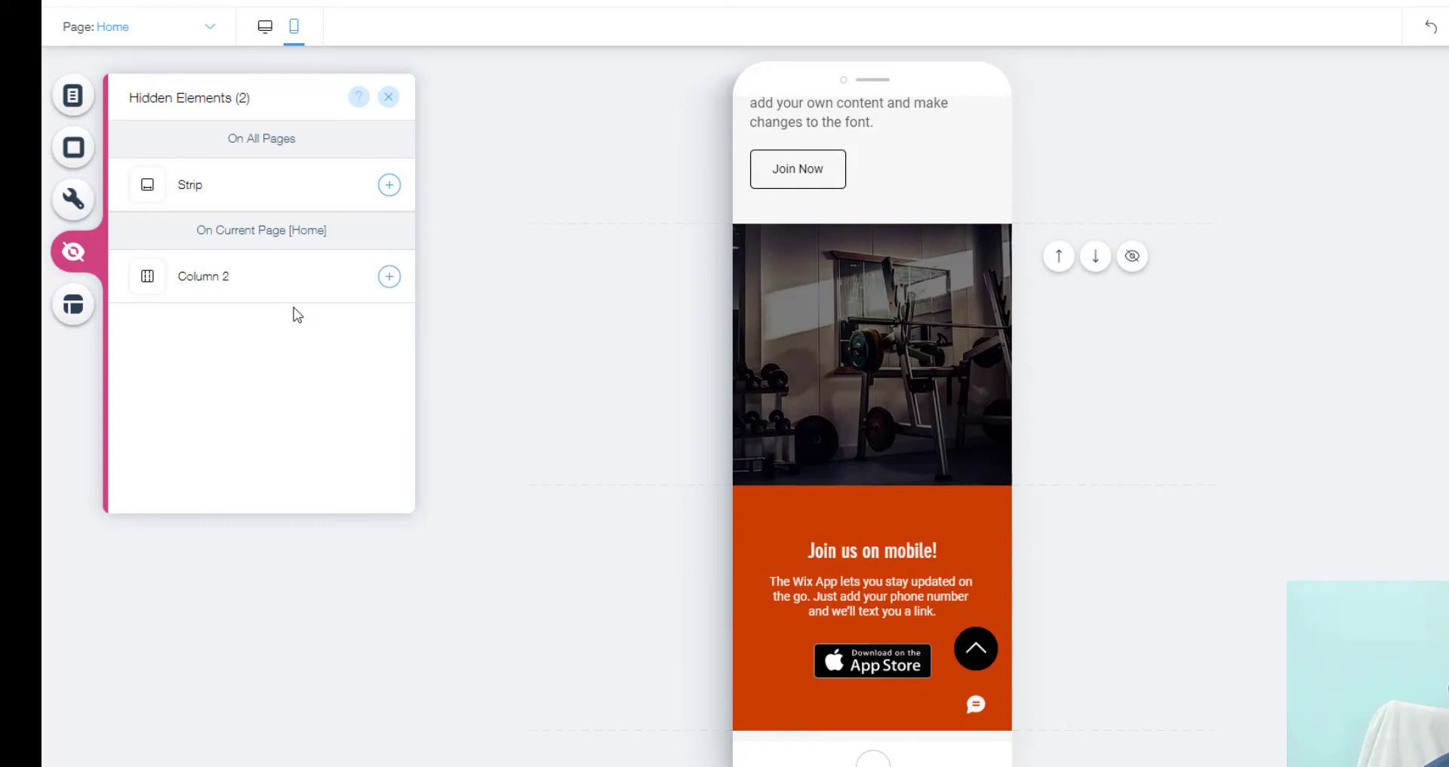
click(384, 280)
click(388, 96)
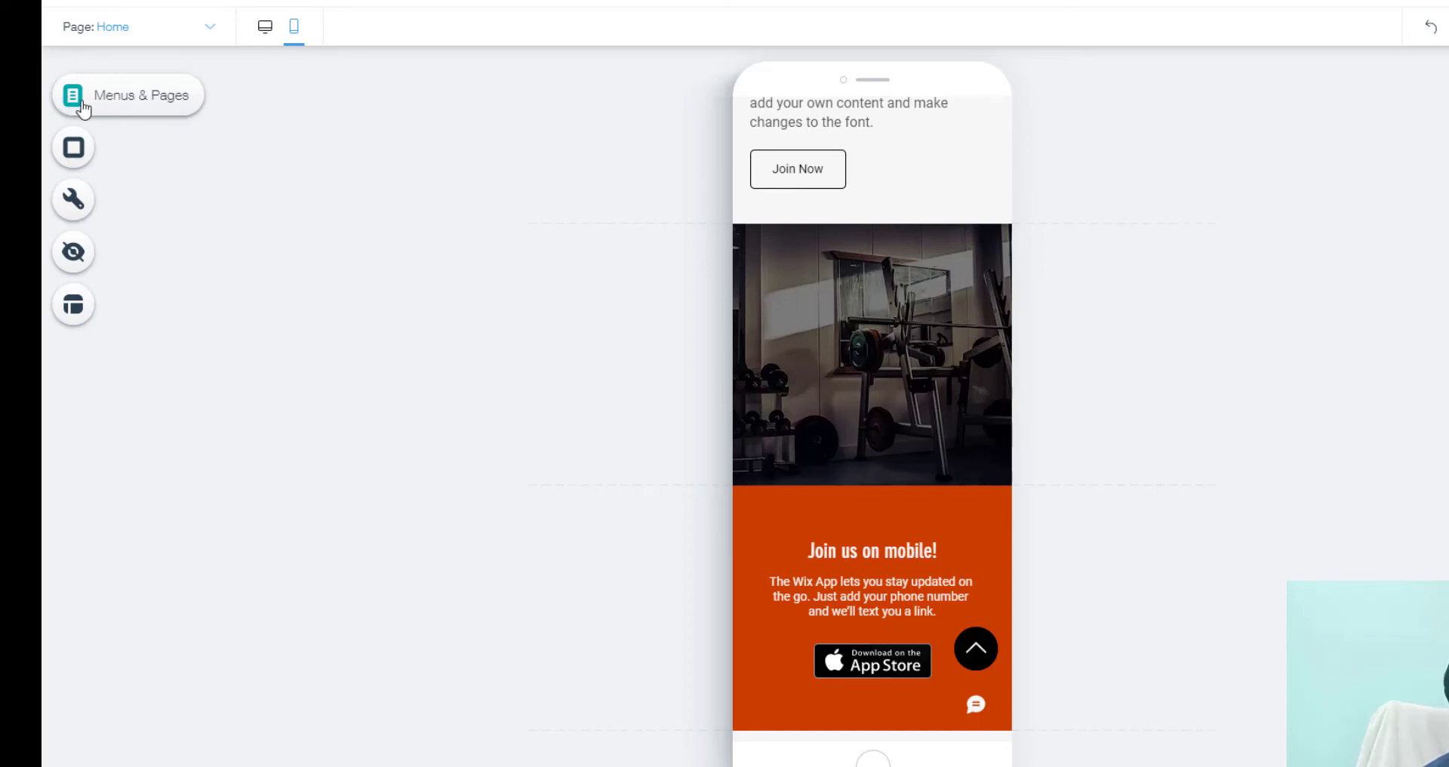
click(72, 151)
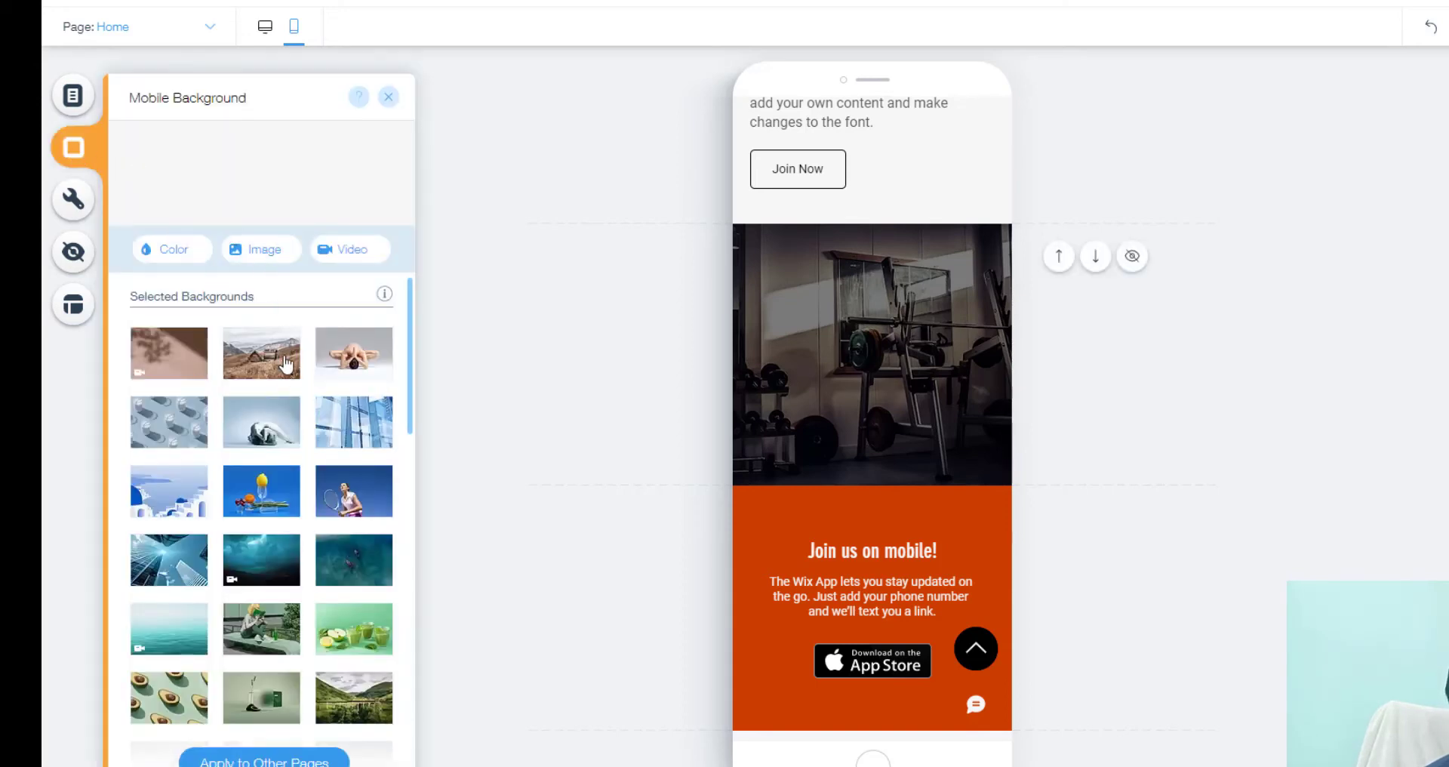
click(387, 99)
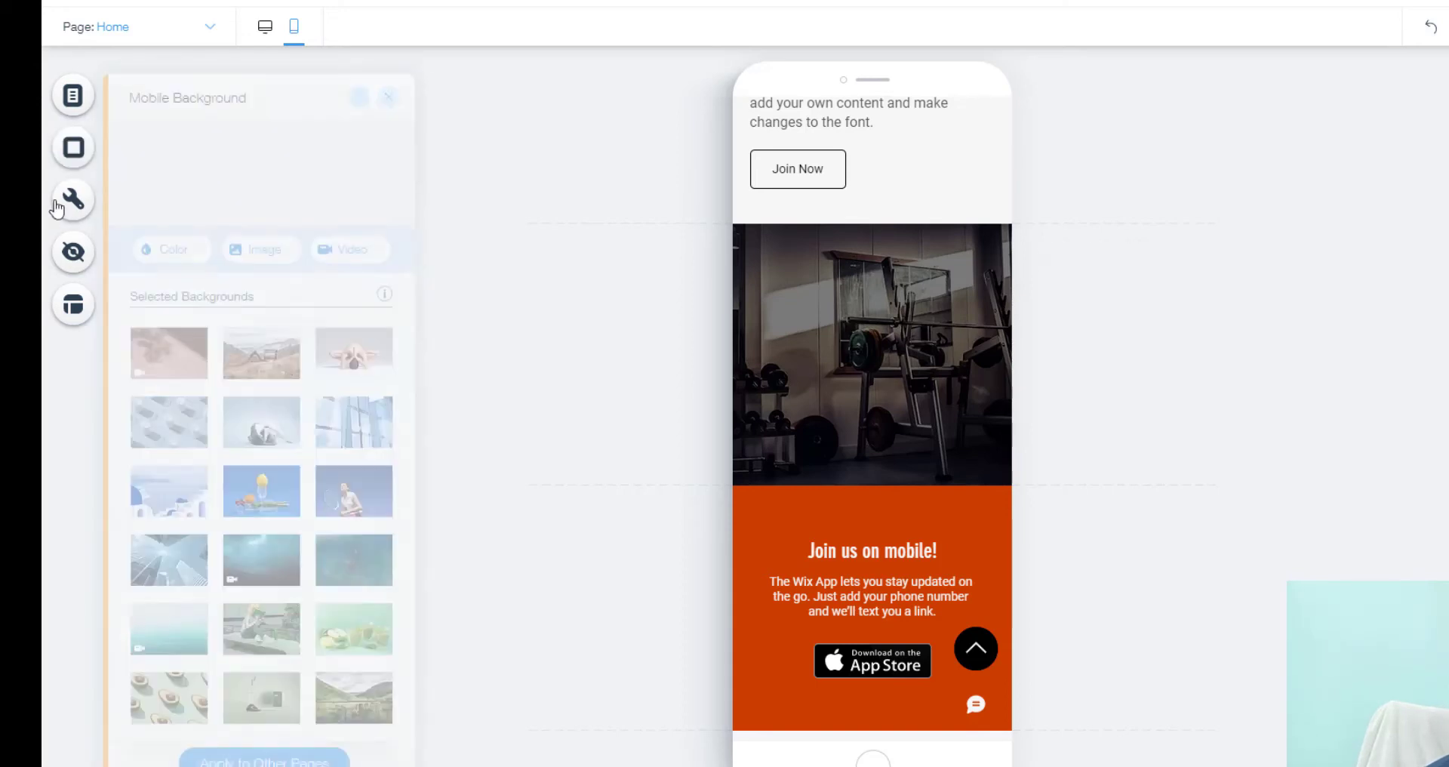
- Look over the available Mobile Tools and the Page Layout Optimizer without applying any of them
click(76, 214)
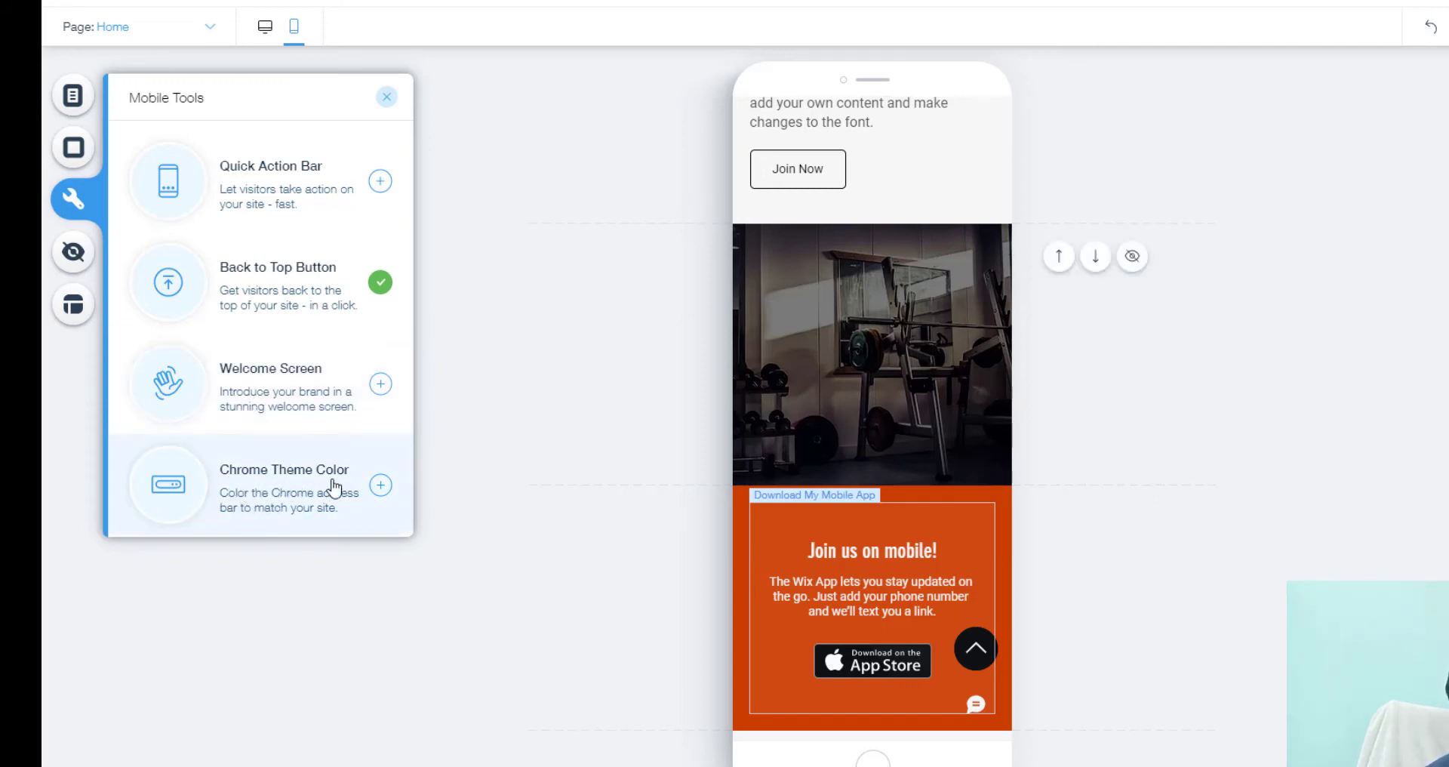
click(462, 429)
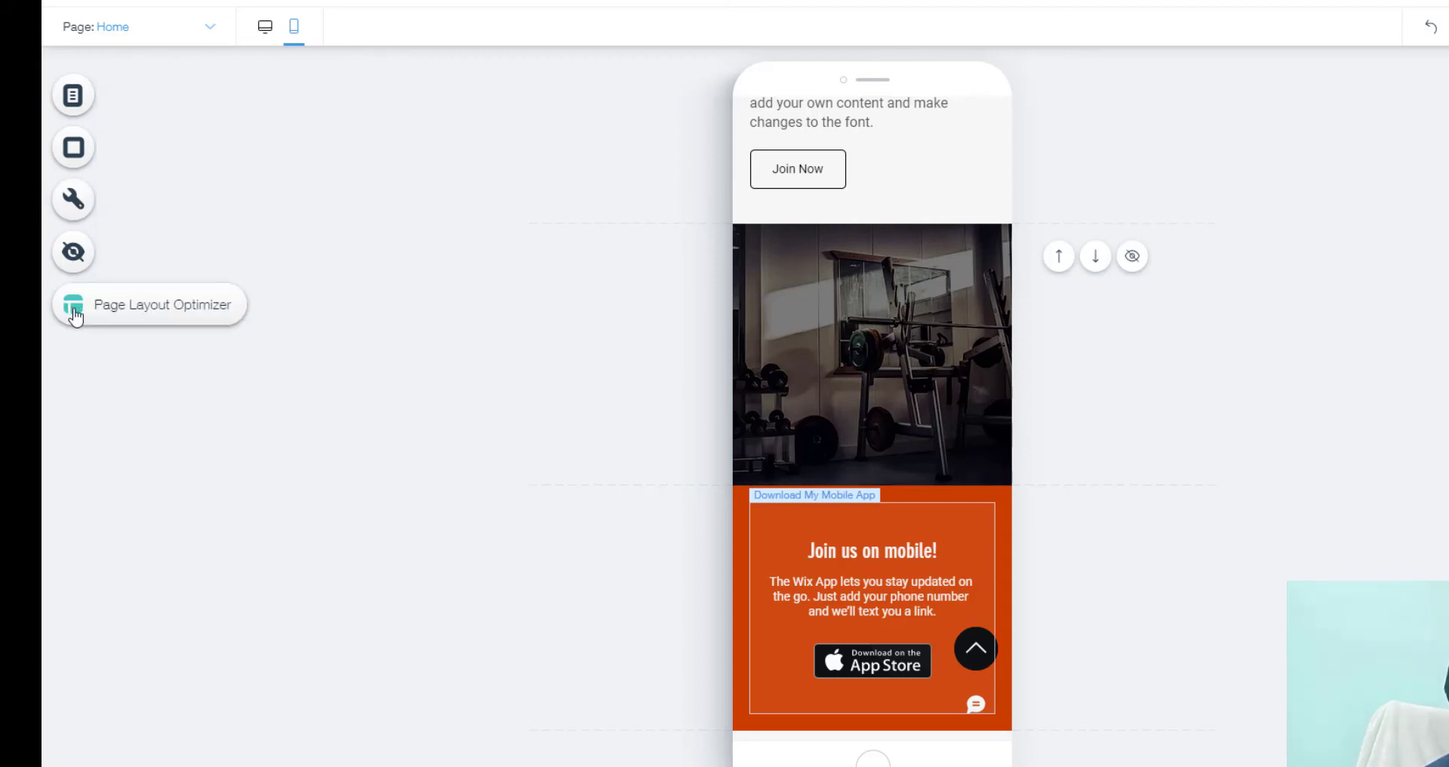
click(73, 306)
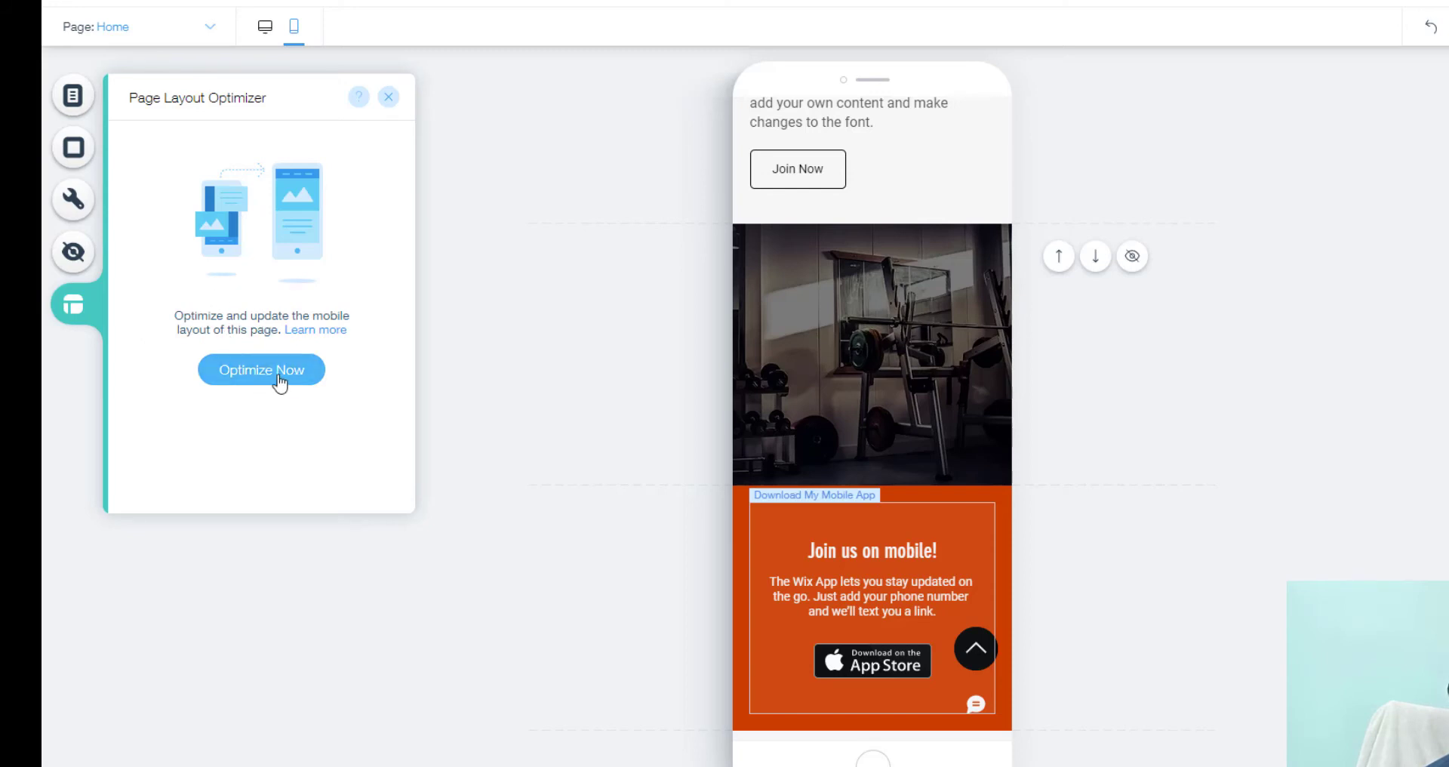
click(385, 98)
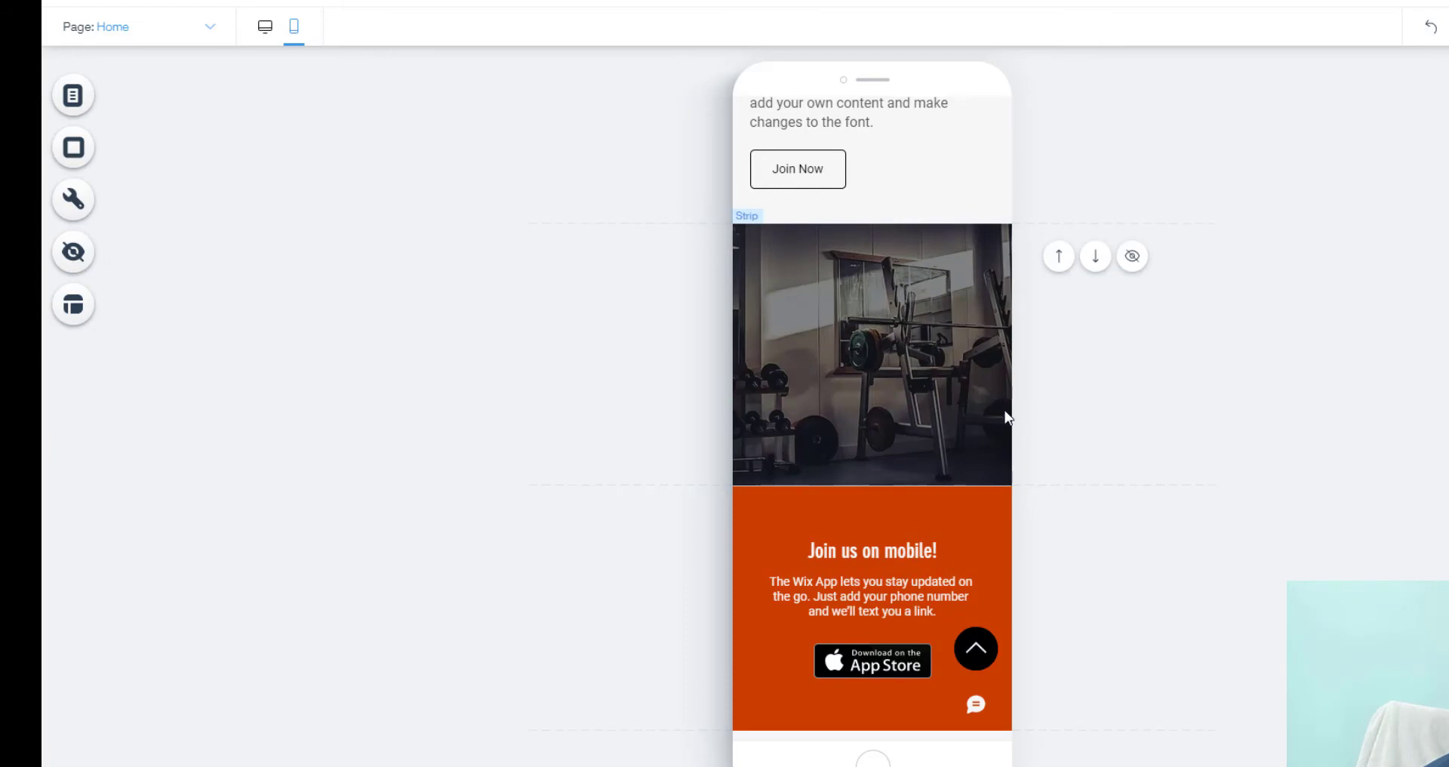
- Browse the mobile page's sections and inspect the Challenges section and the My Story heading with its Column 1
scroll(1063, 414, up, 15)
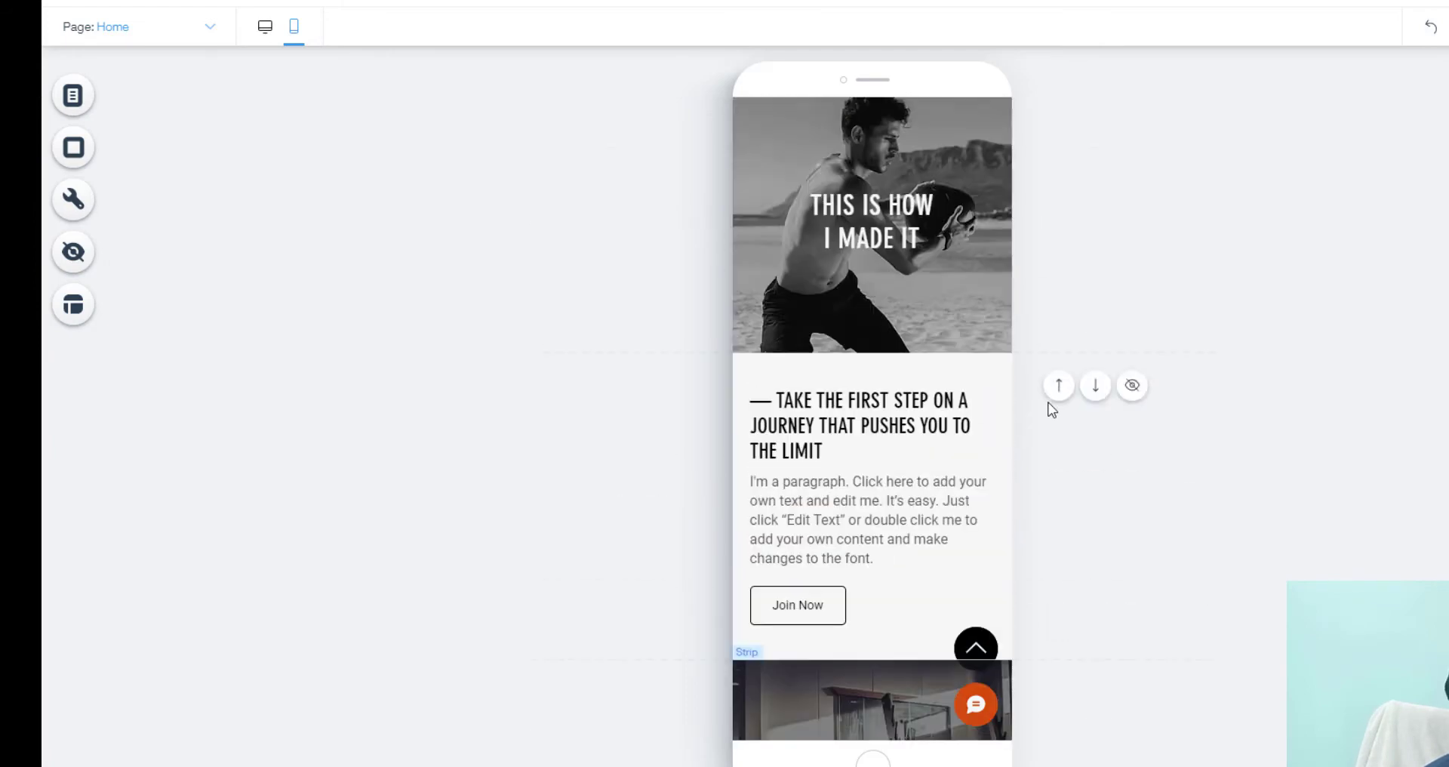
scroll(983, 353, down, 5)
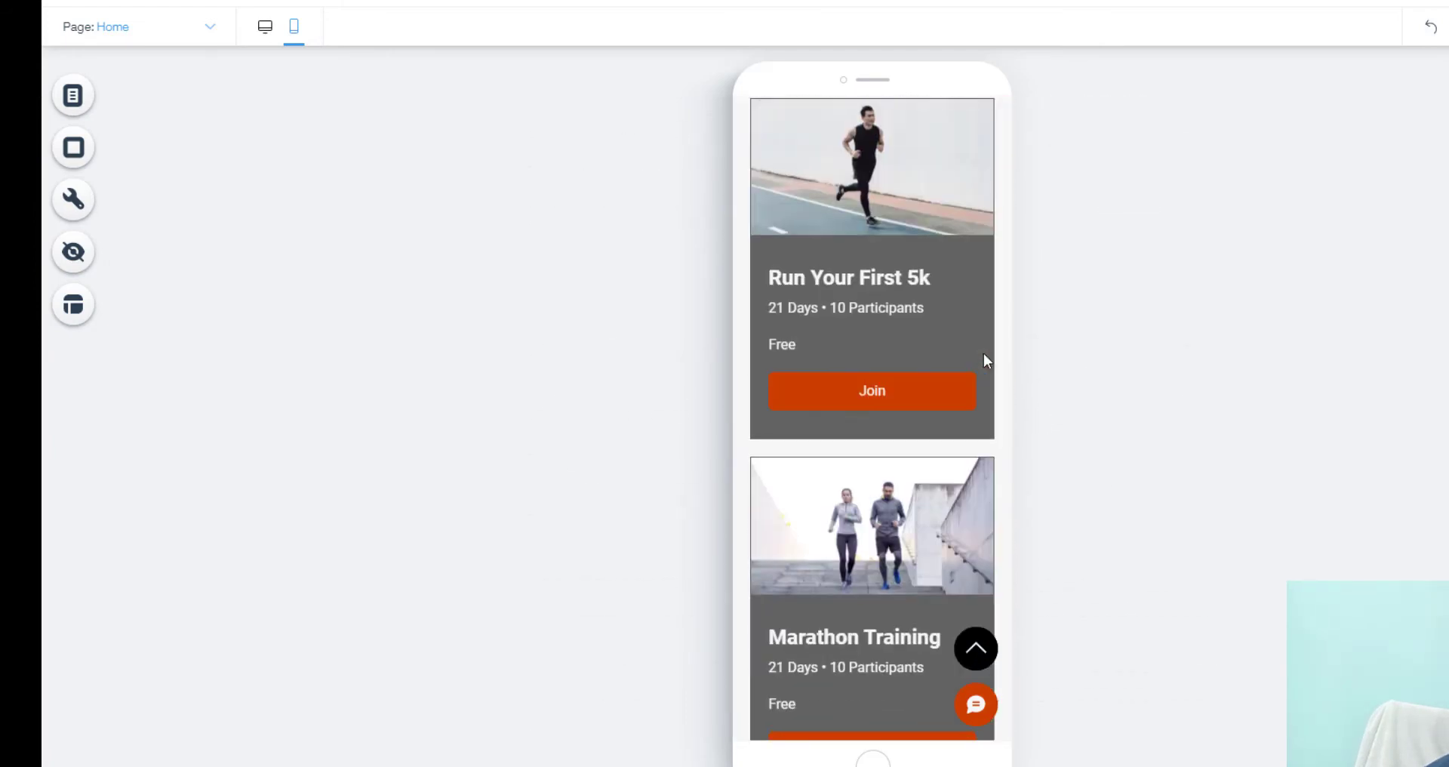
scroll(984, 353, up, 2)
click(989, 353)
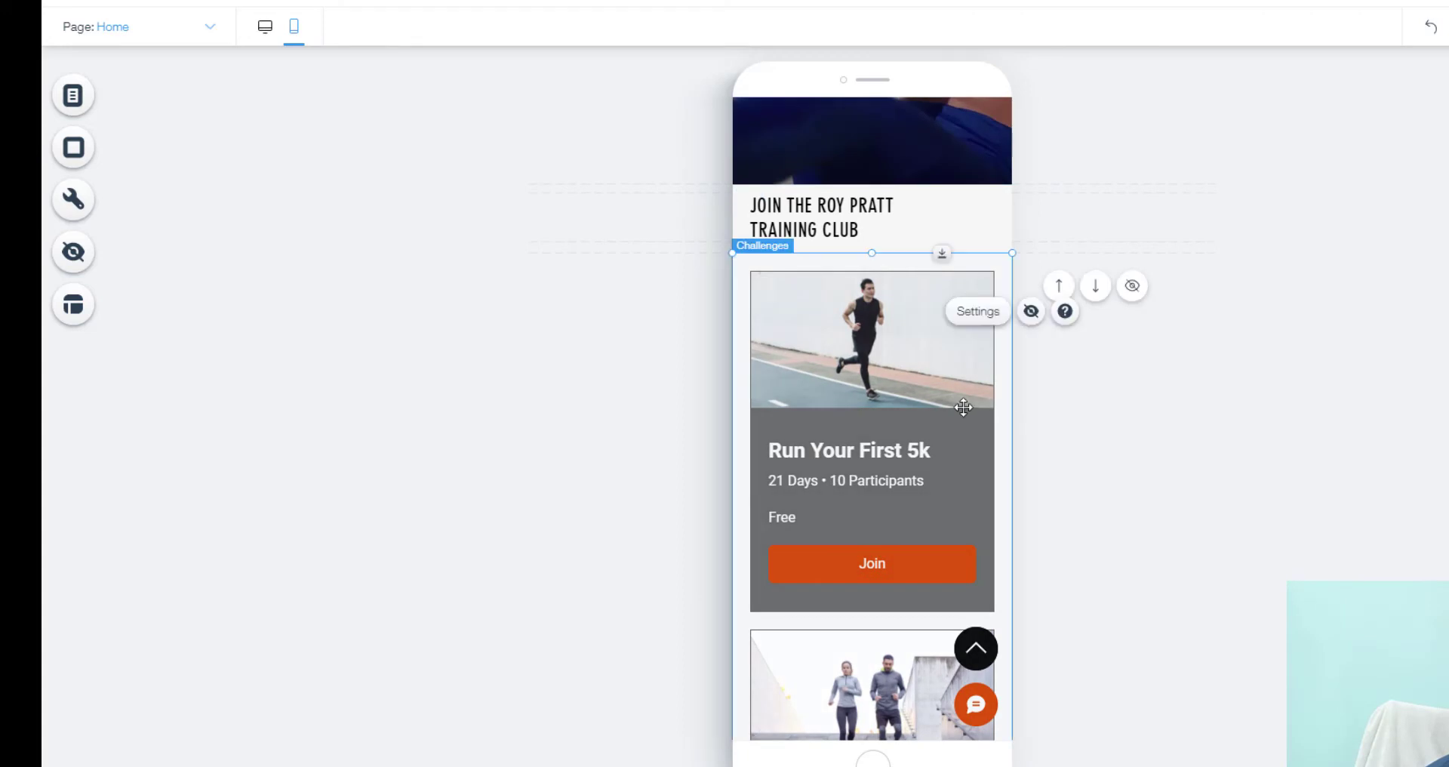
scroll(977, 384, down, 15)
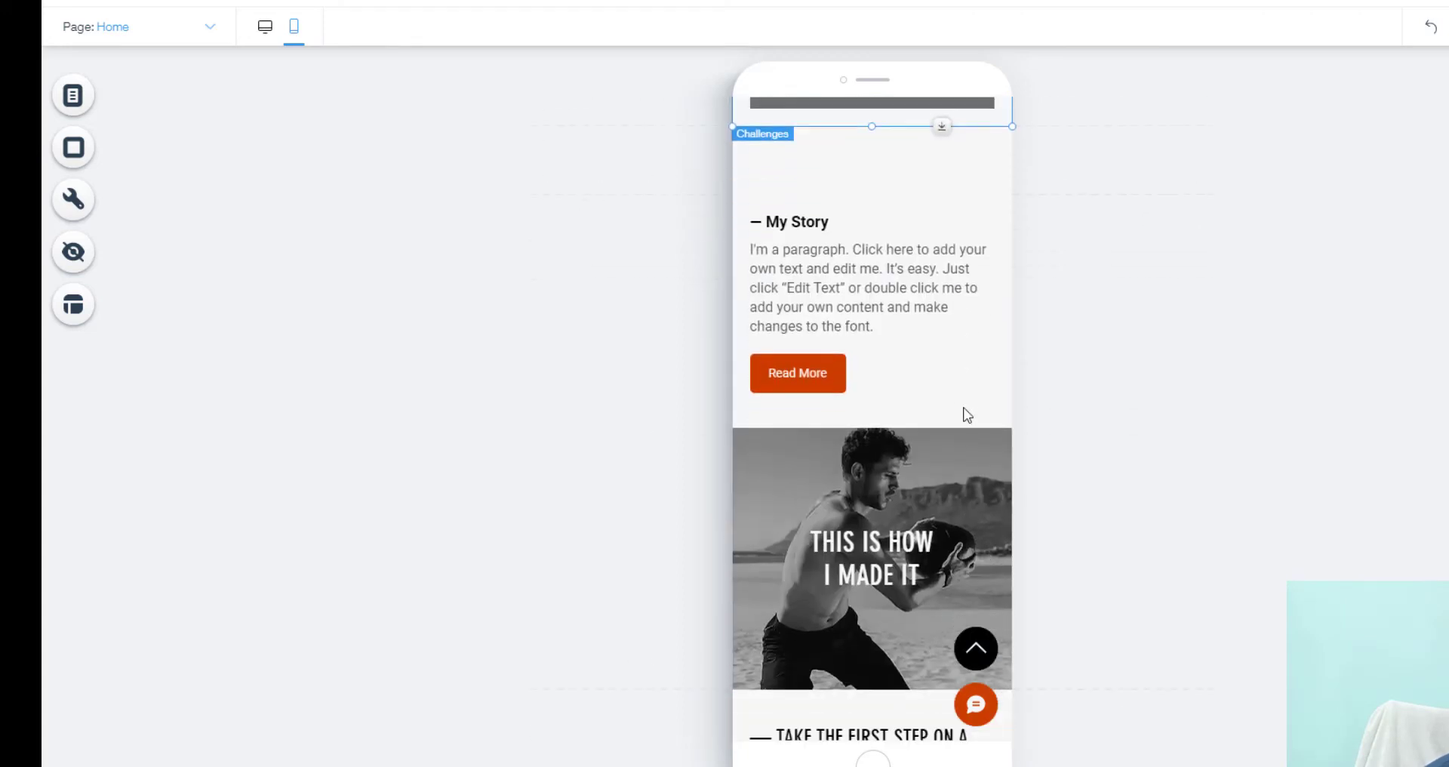
click(919, 246)
click(896, 220)
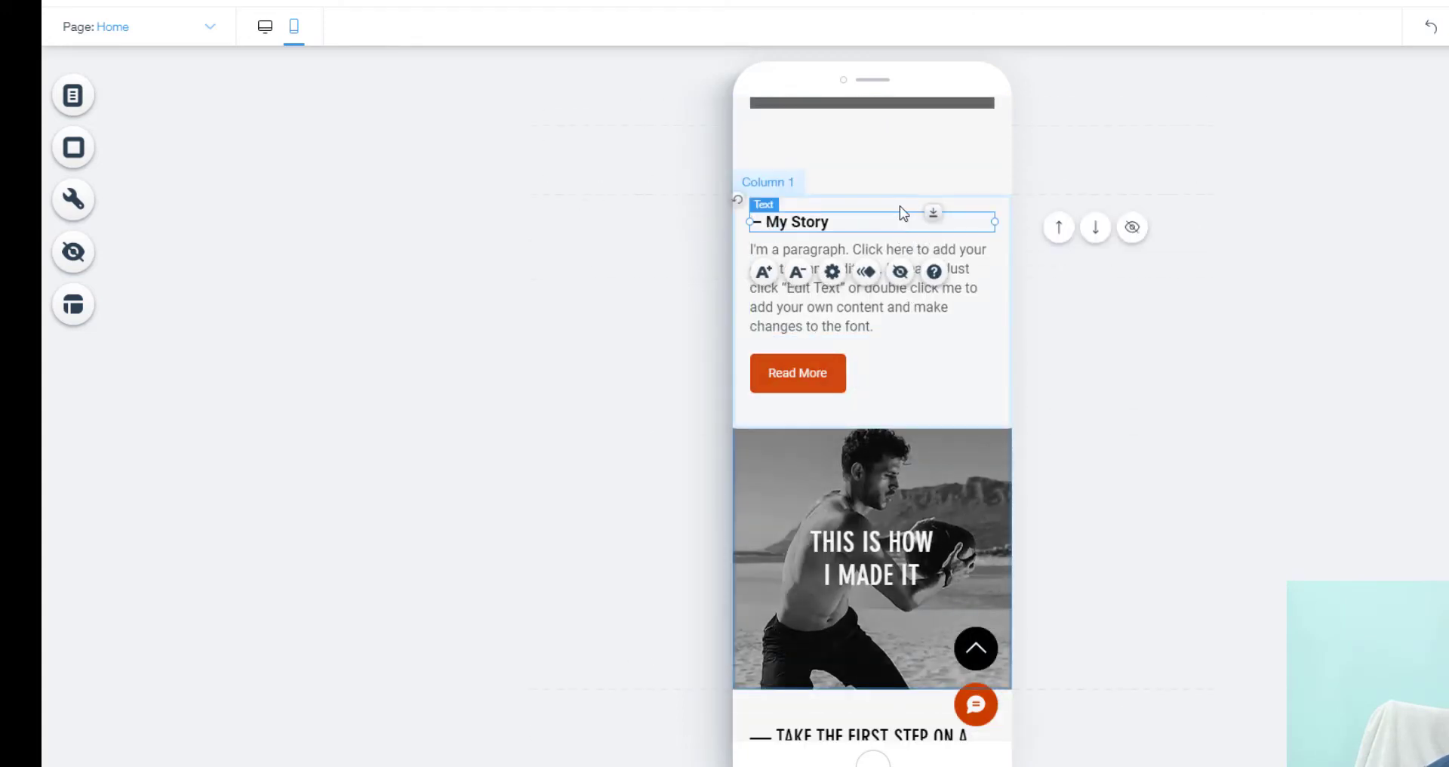
click(897, 209)
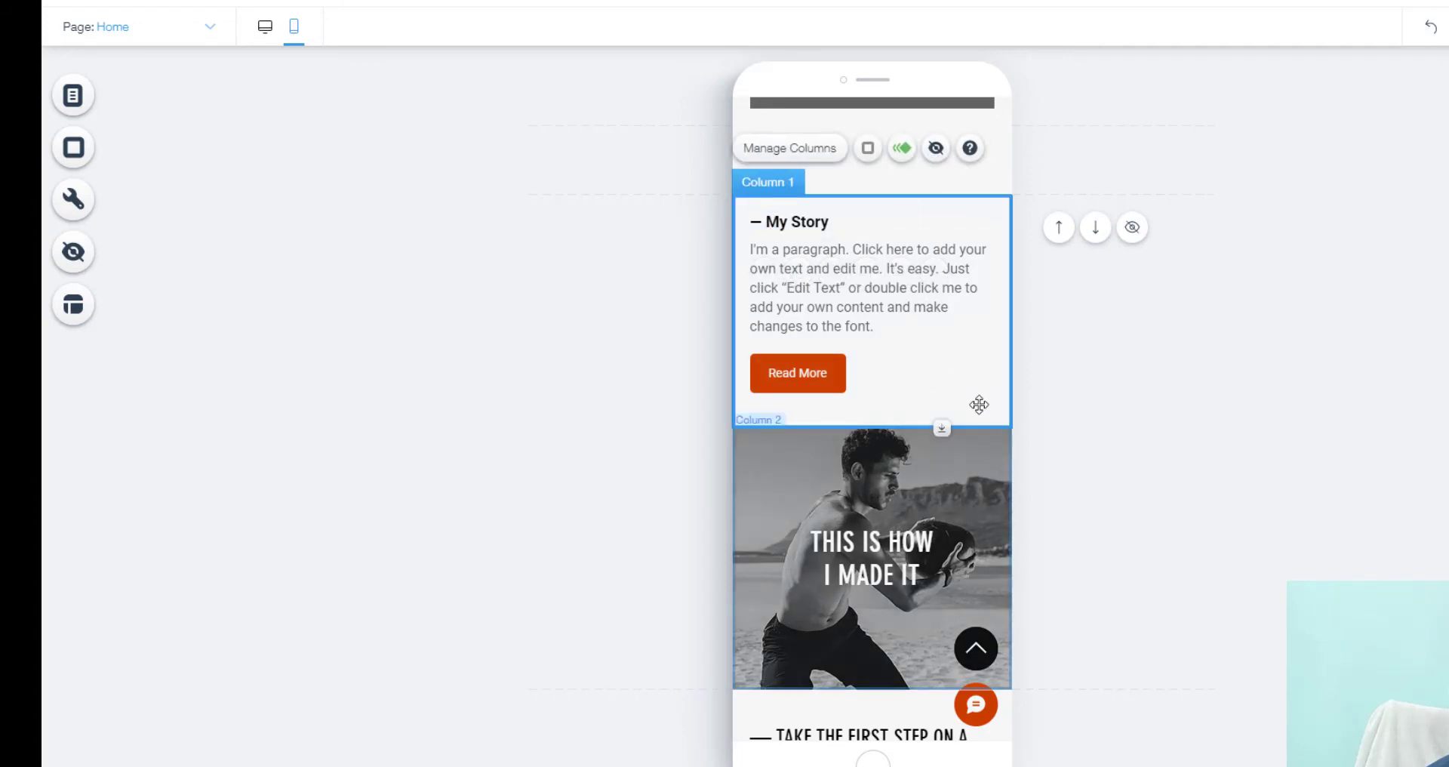
- Inspect the "Take the first step" strip by selecting it, its heading, its paragraph and its Join Now button
scroll(977, 400, down, 10)
click(949, 224)
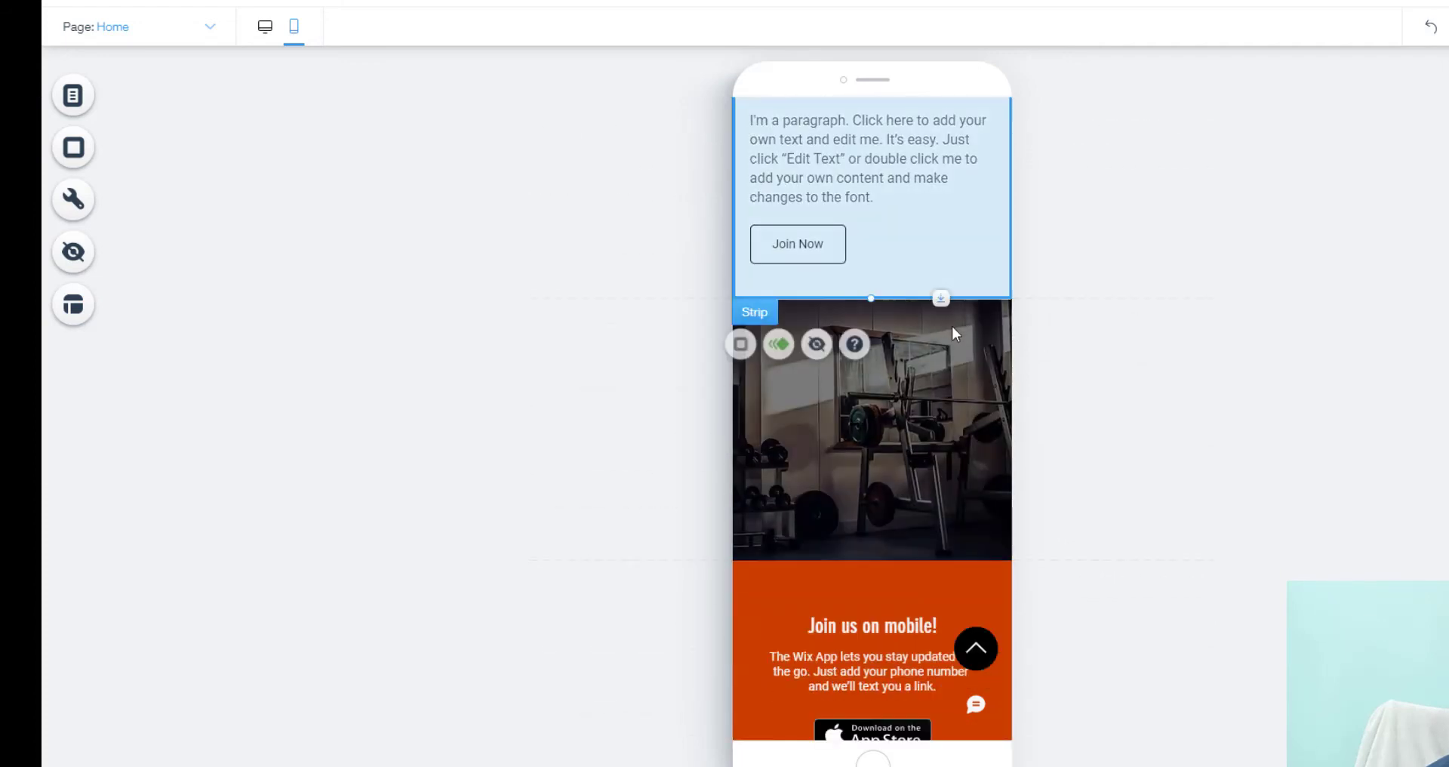
scroll(952, 326, up, 5)
scroll(952, 326, down, 2)
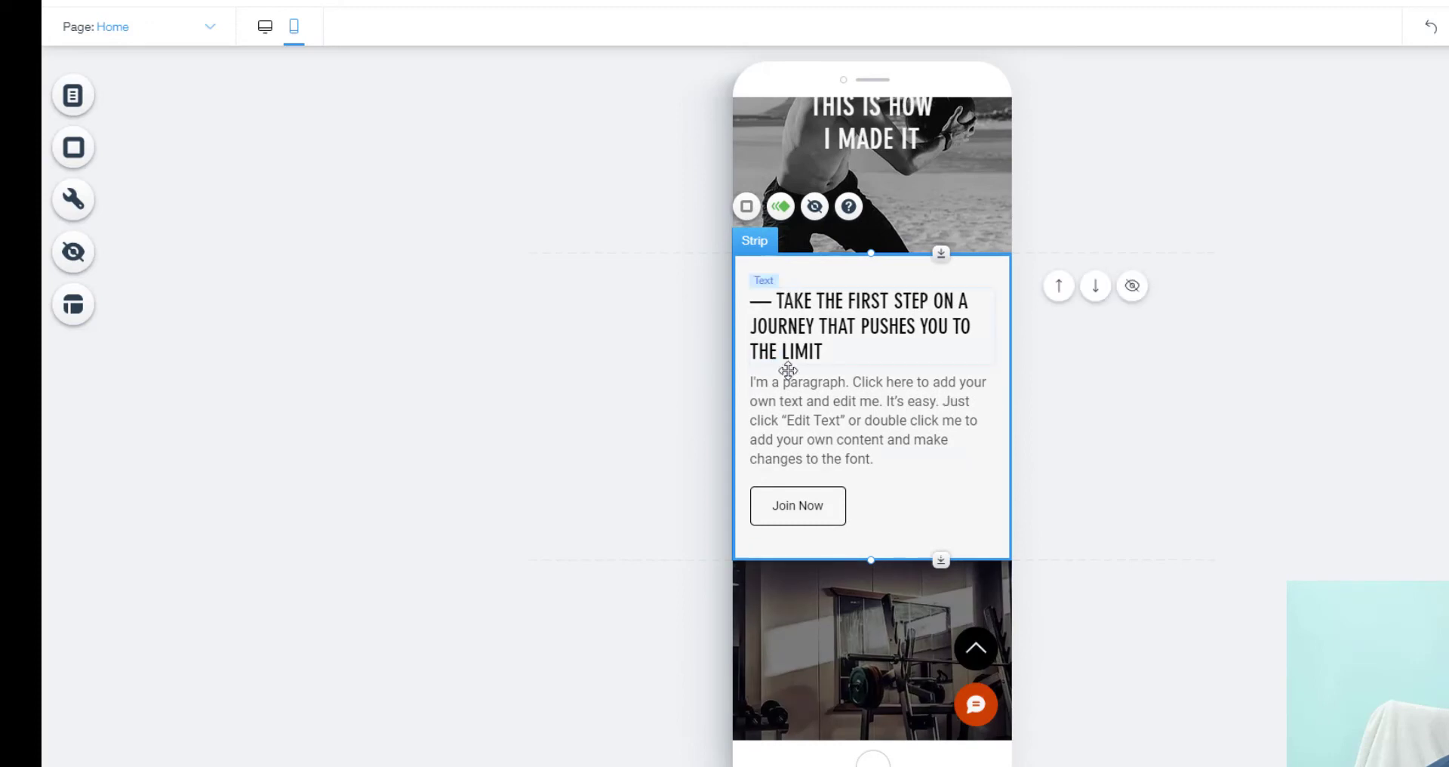
click(881, 341)
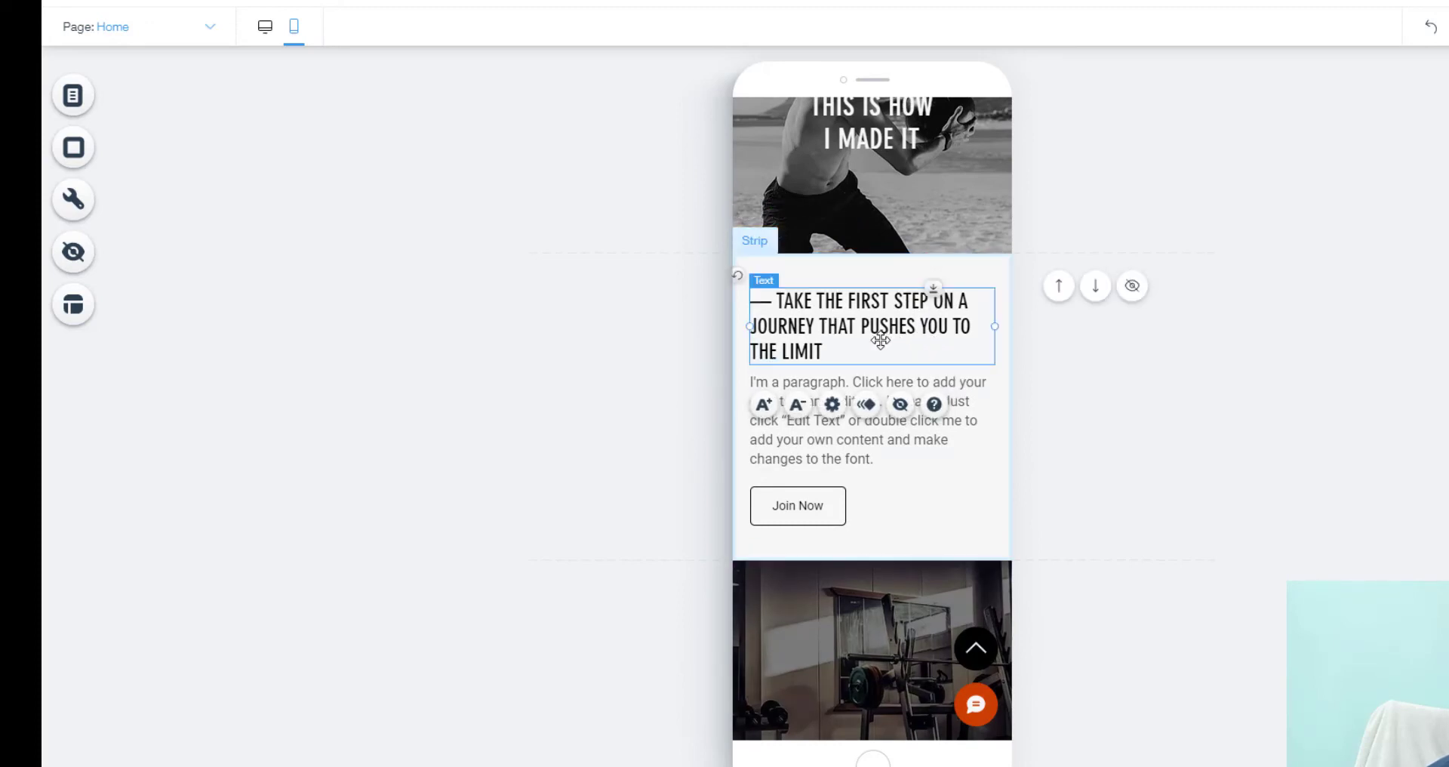
click(850, 446)
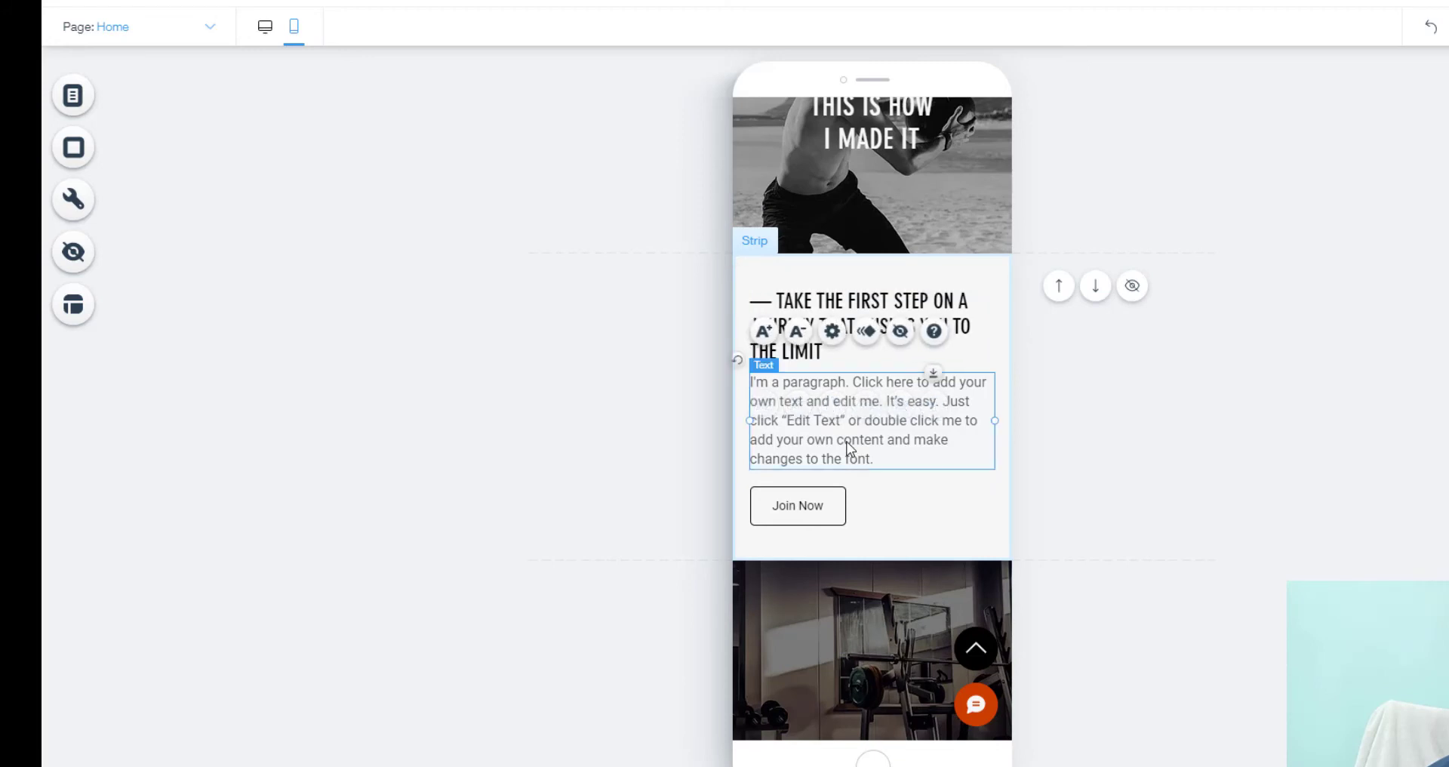
click(827, 509)
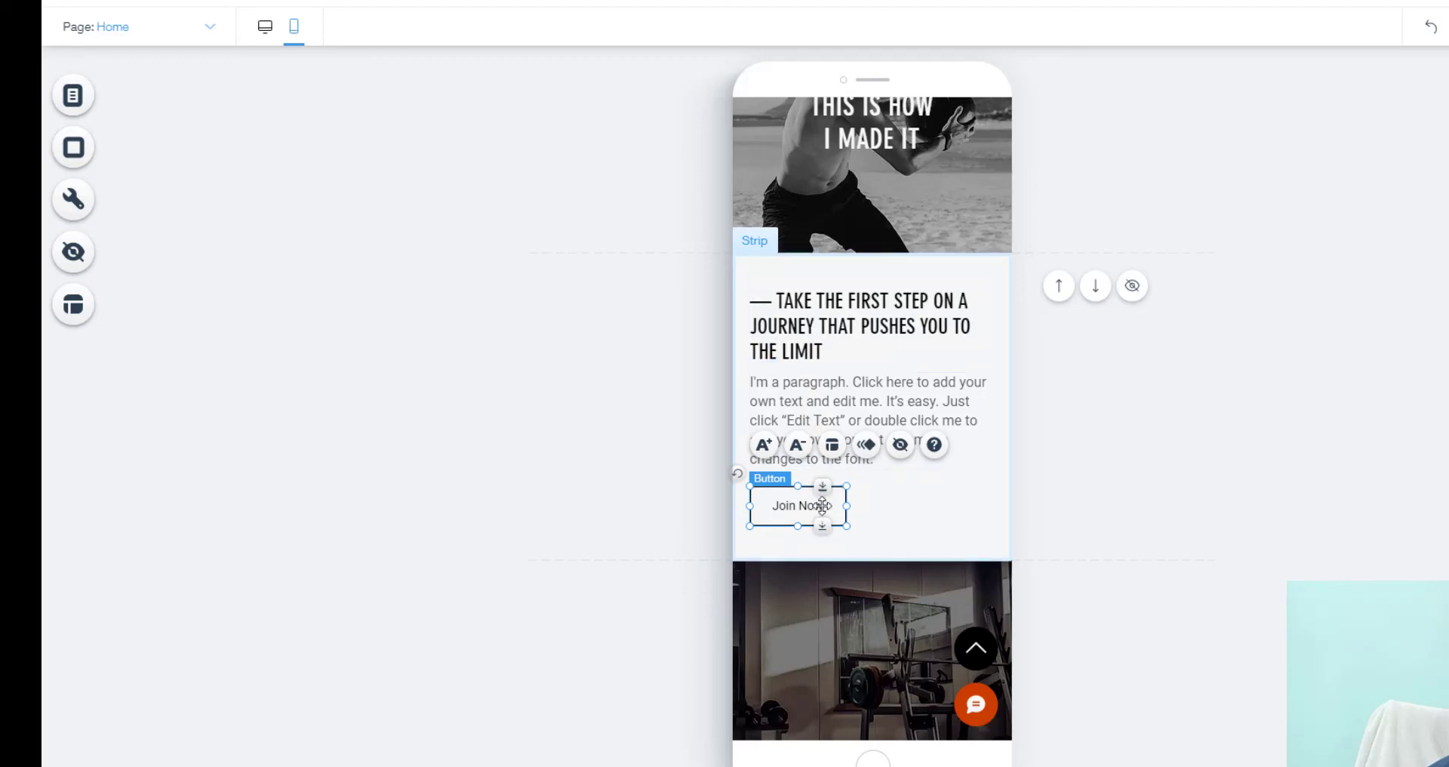
- Lengthen the "Take the first step" strip while moving the sections below along, and shorten it back to just beneath Join Now
click(960, 518)
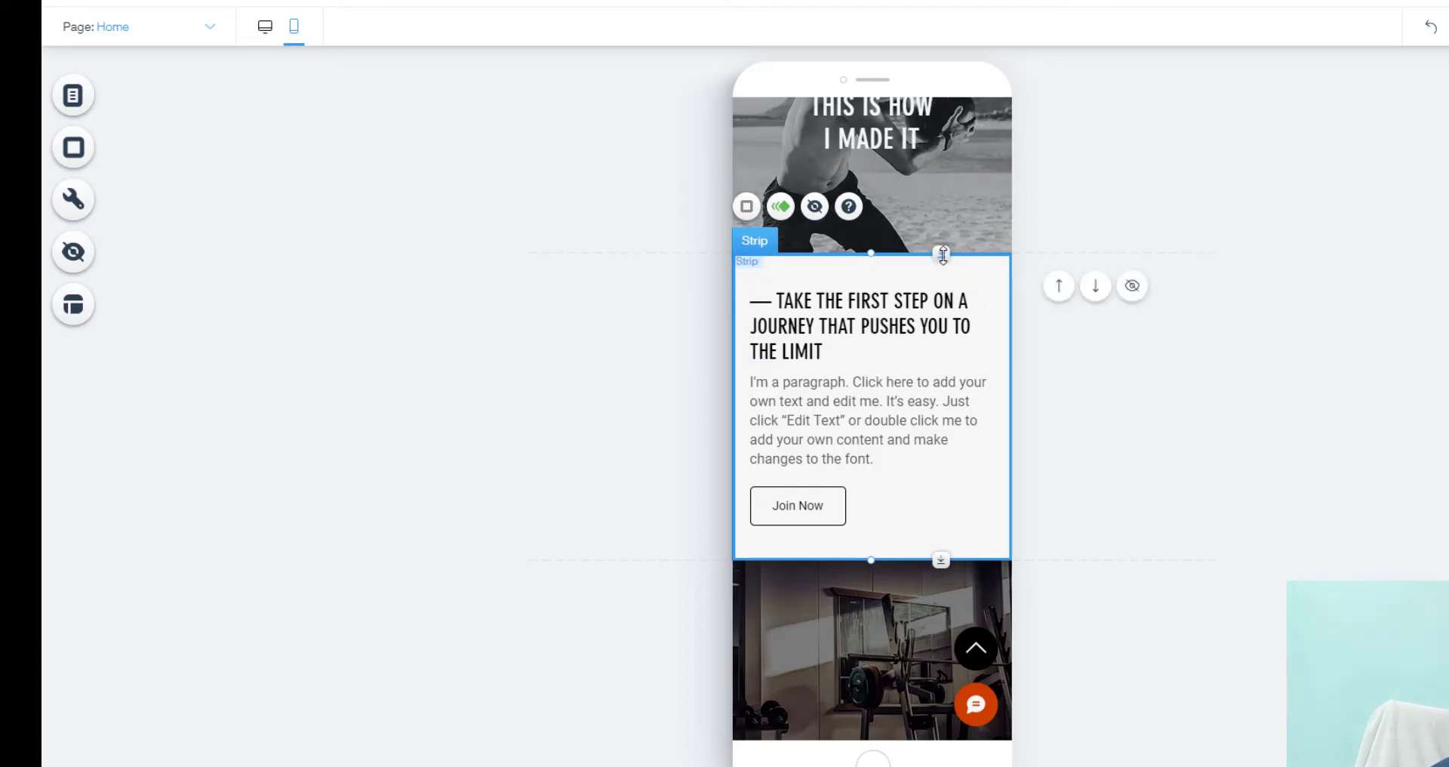
drag(942, 255, 941, 245)
drag(942, 560, 942, 706)
scroll(945, 556, down, 4)
drag(941, 356, 941, 230)
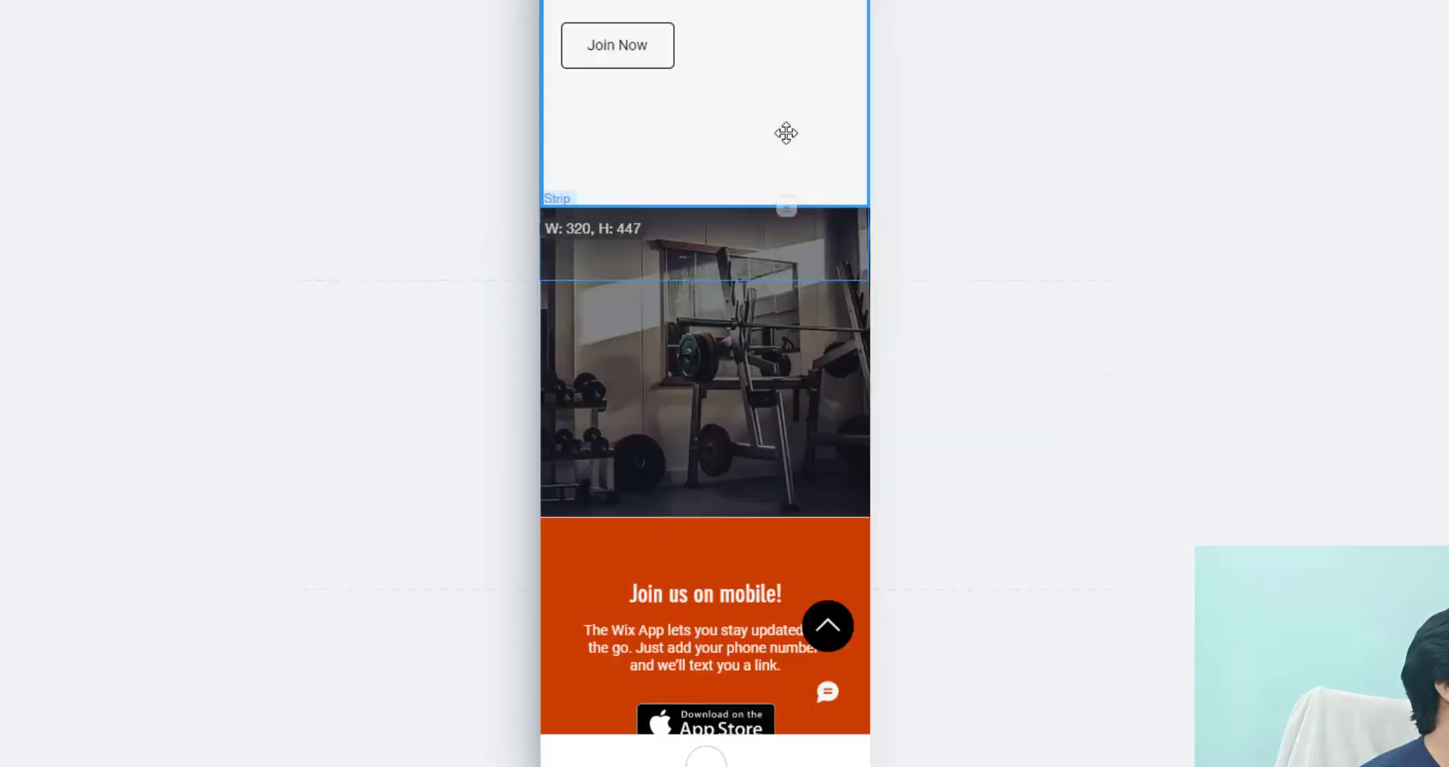
drag(786, 133, 786, 117)
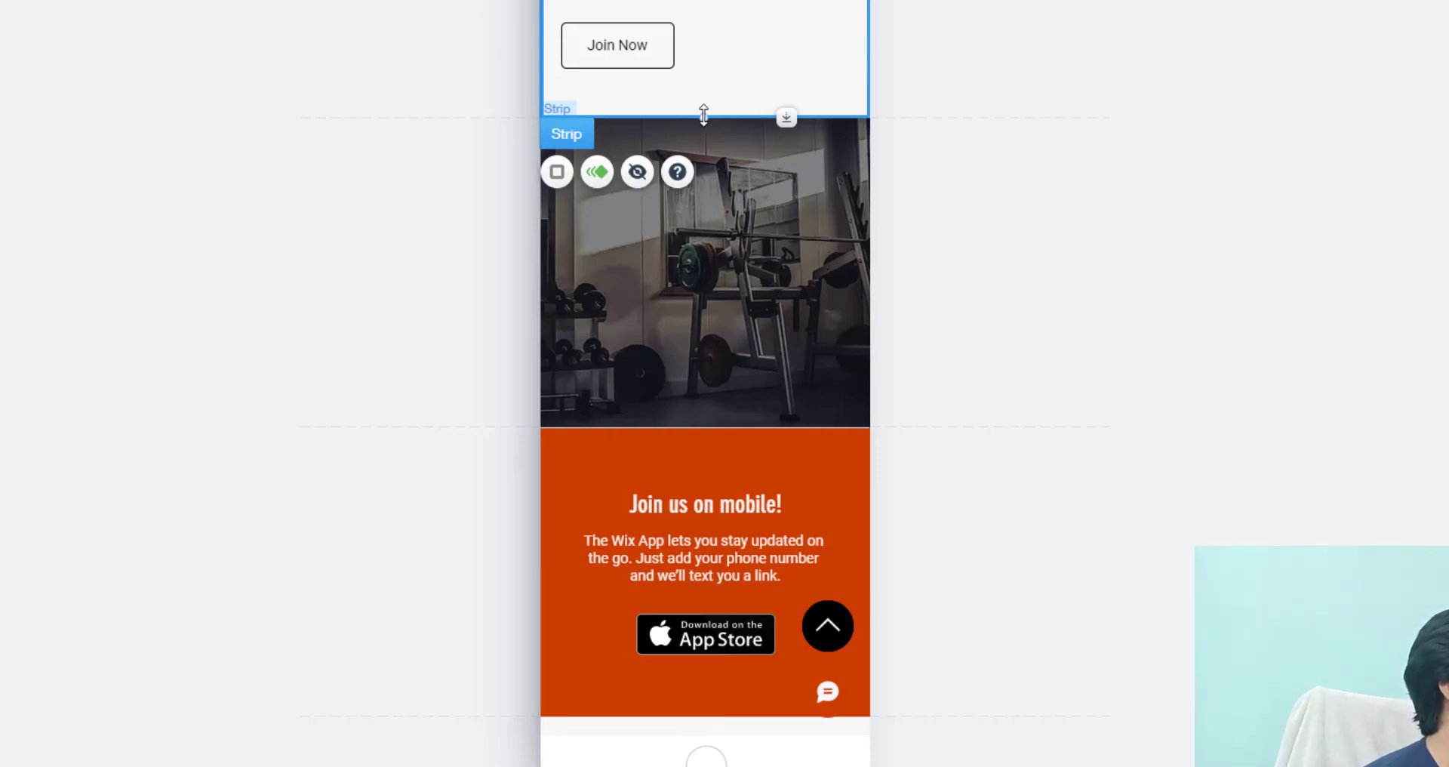
- Try to extend only the strip's lower edge over the gym image, and undo the resize
drag(707, 113, 705, 340)
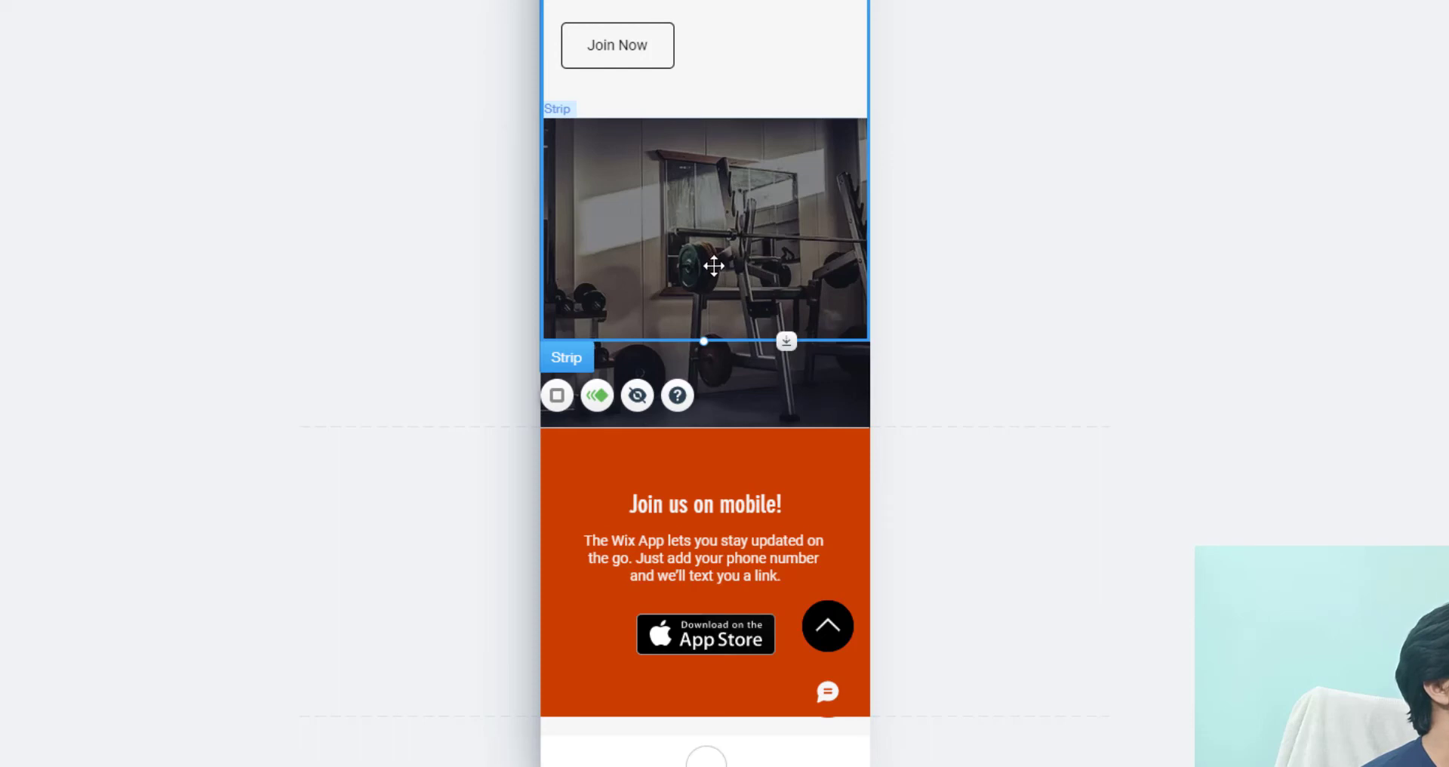
key(ctrl+z)
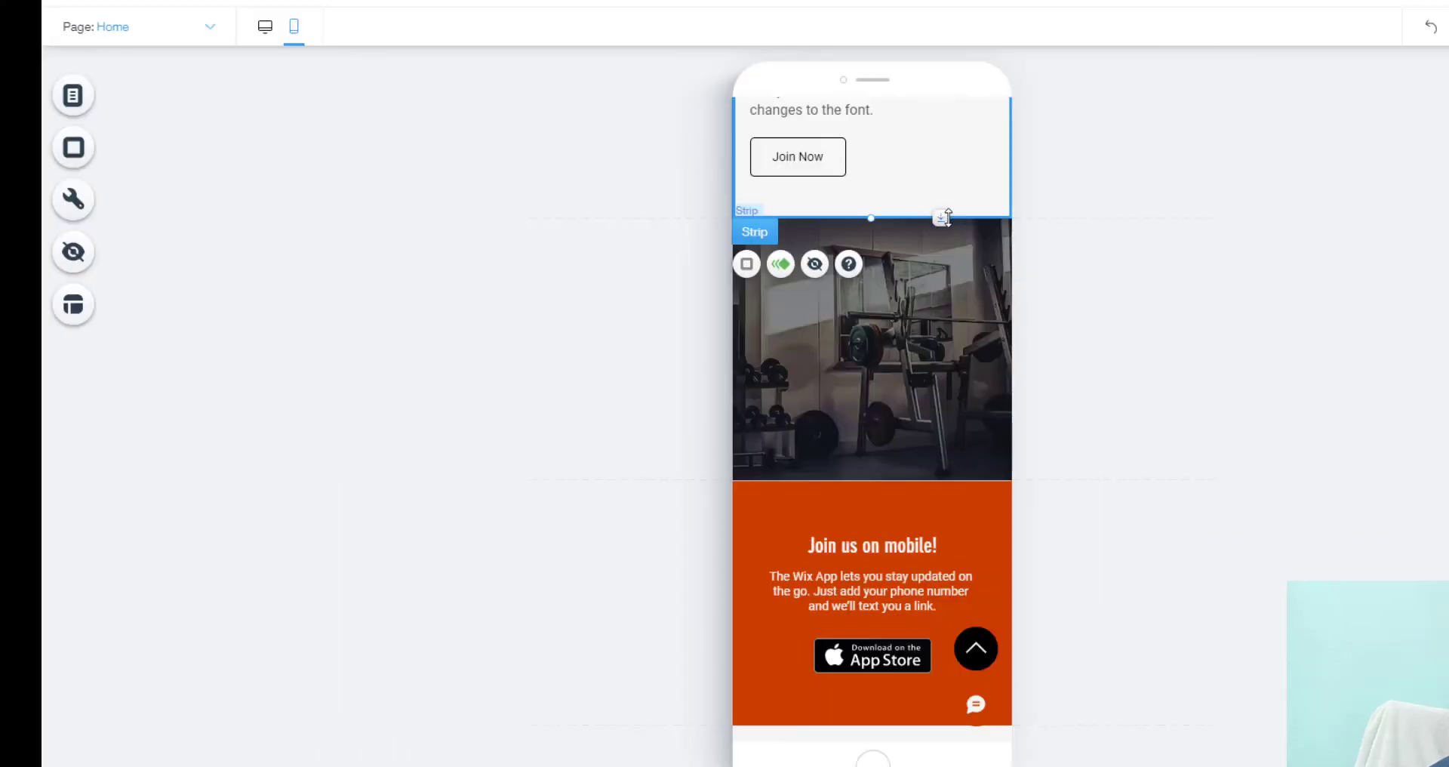
- Stretch the "Take the first step" strip far below Join Now so the gym section moves down, and pull it partway back
drag(944, 232, 939, 555)
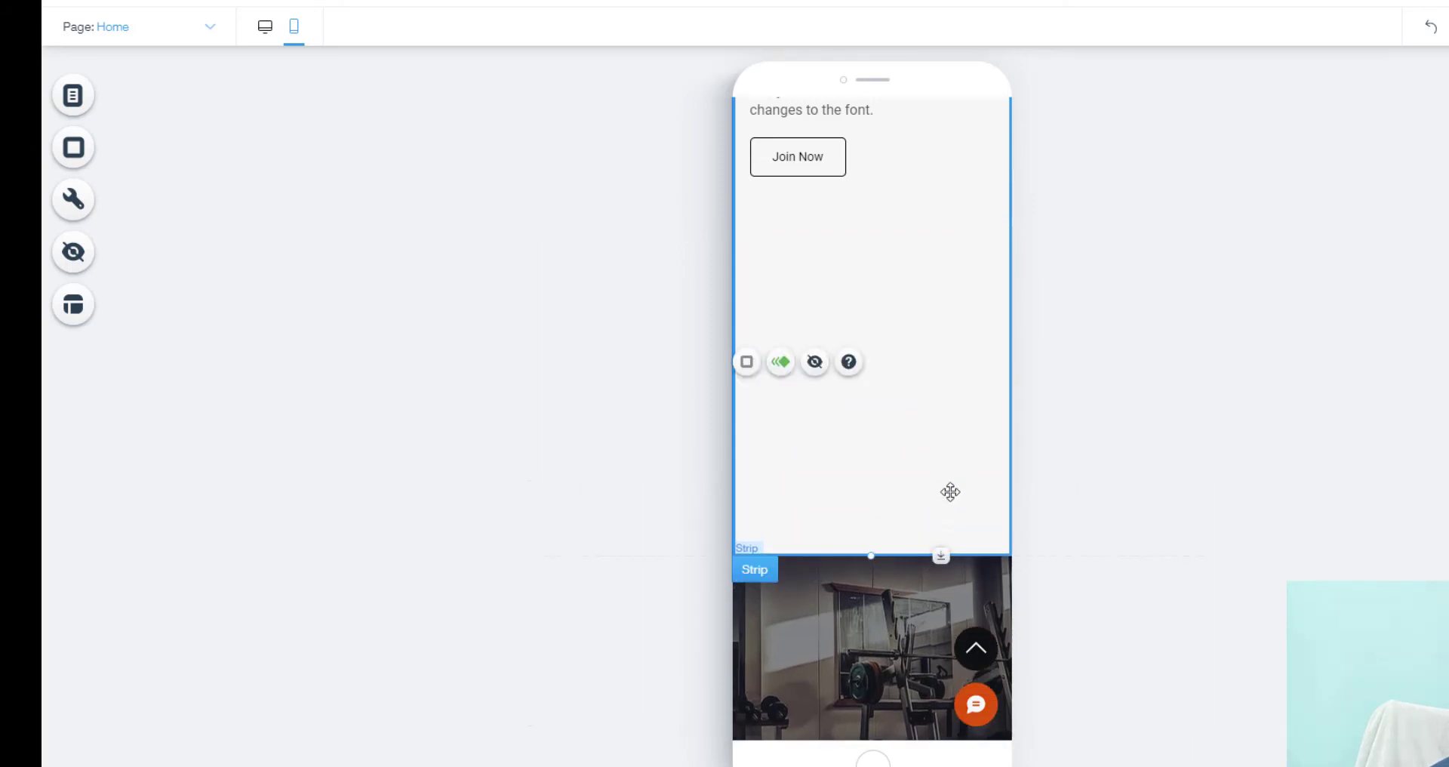
click(896, 283)
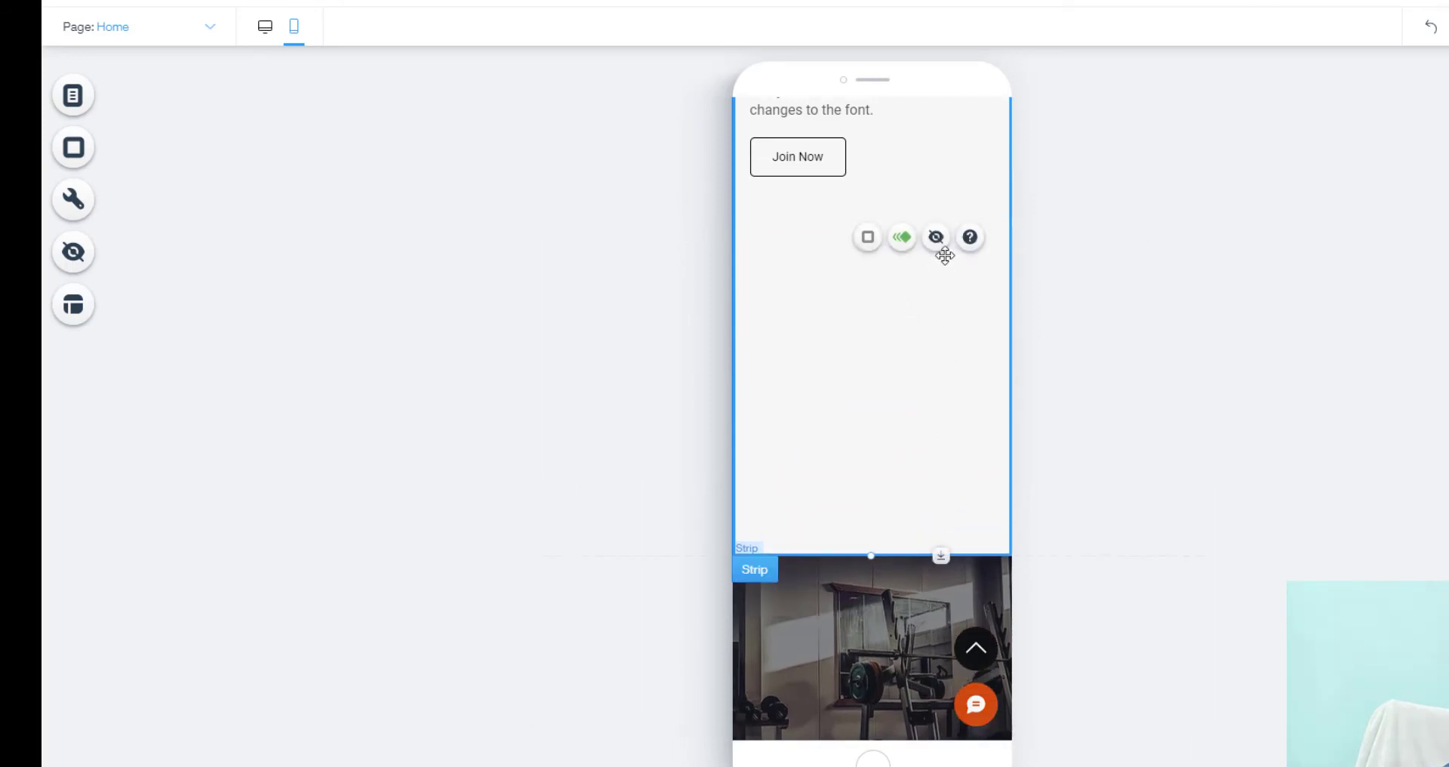
drag(941, 554, 941, 451)
scroll(922, 318, down, 1)
scroll(922, 319, down, 2)
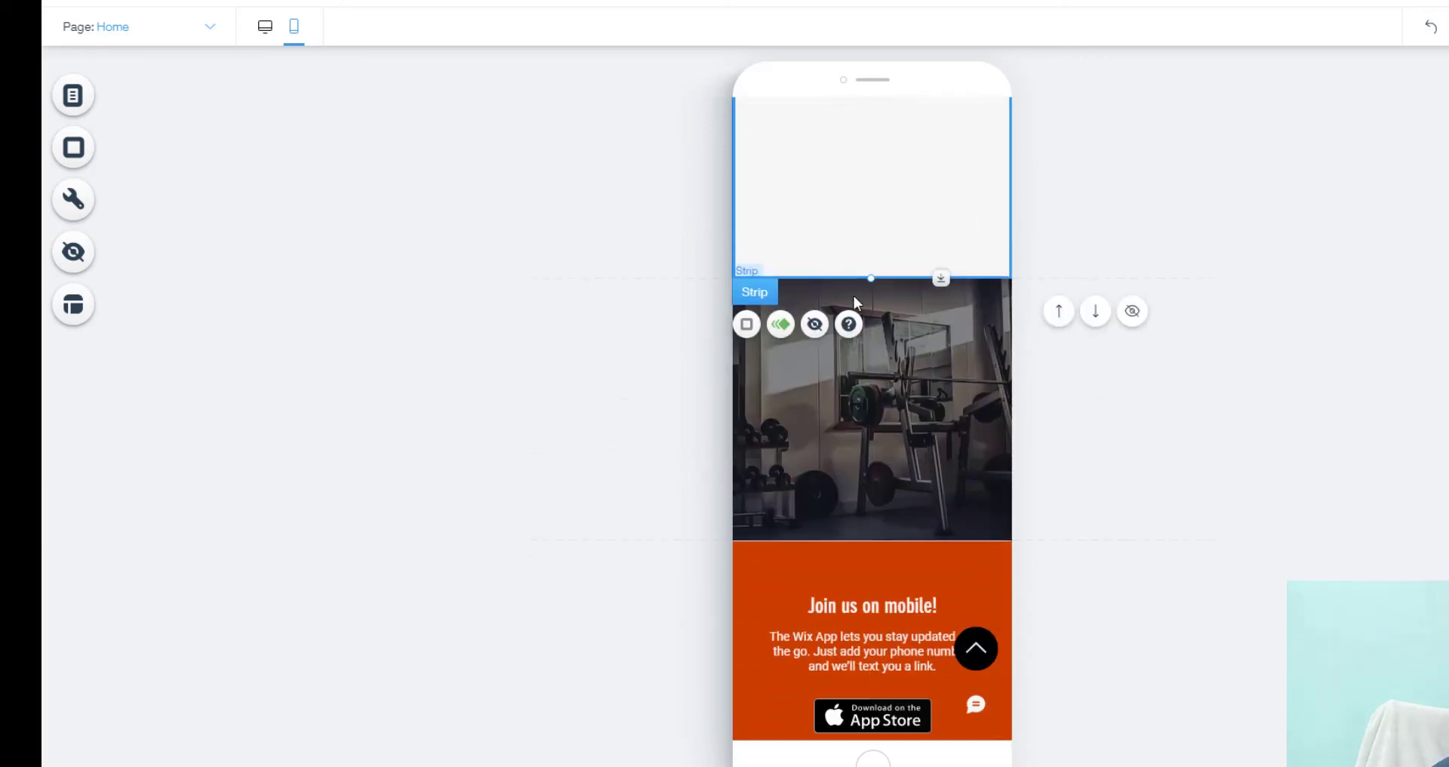
scroll(883, 377, up, 3)
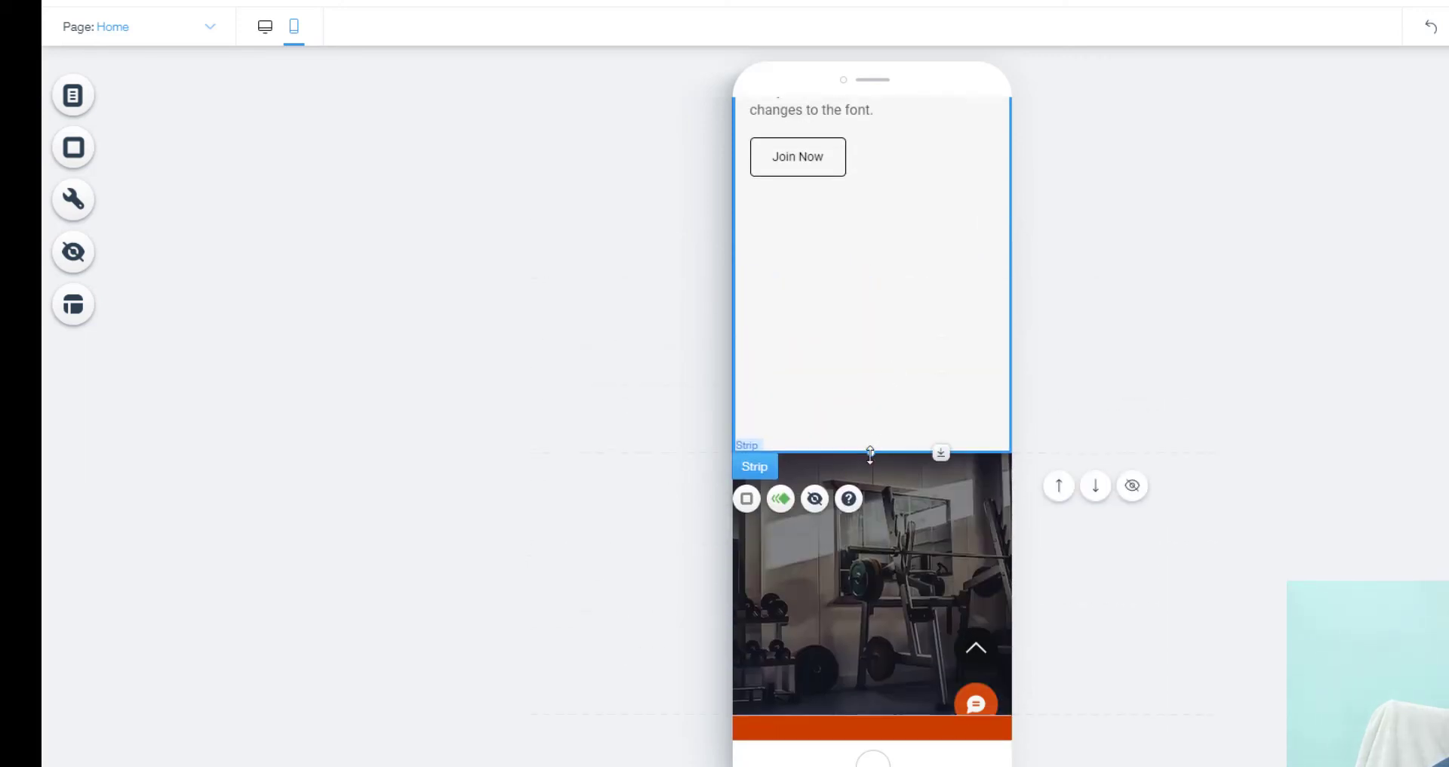
- Shorten the "Take the first step" strip to just beneath its Join Now button, bringing the sections below up with it
click(870, 453)
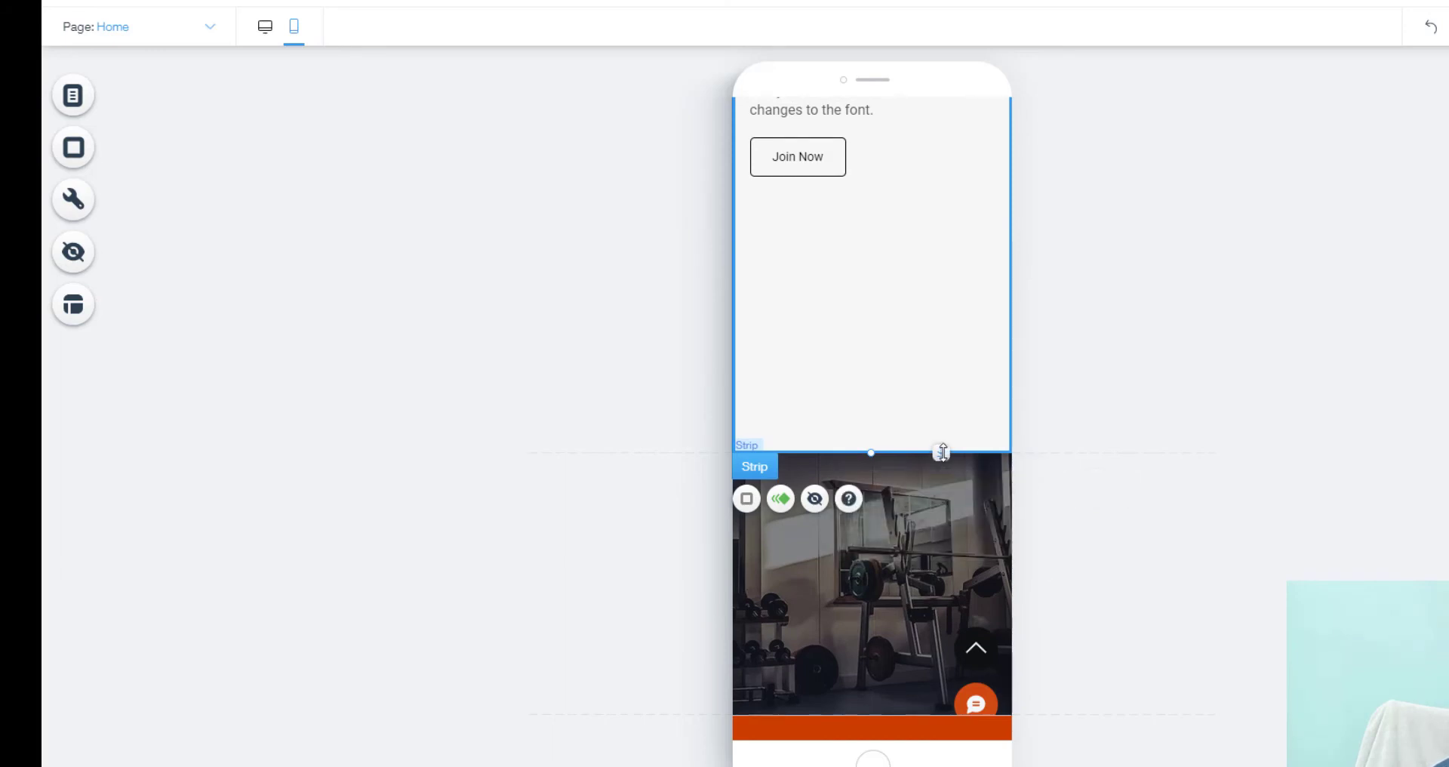
drag(940, 452, 943, 221)
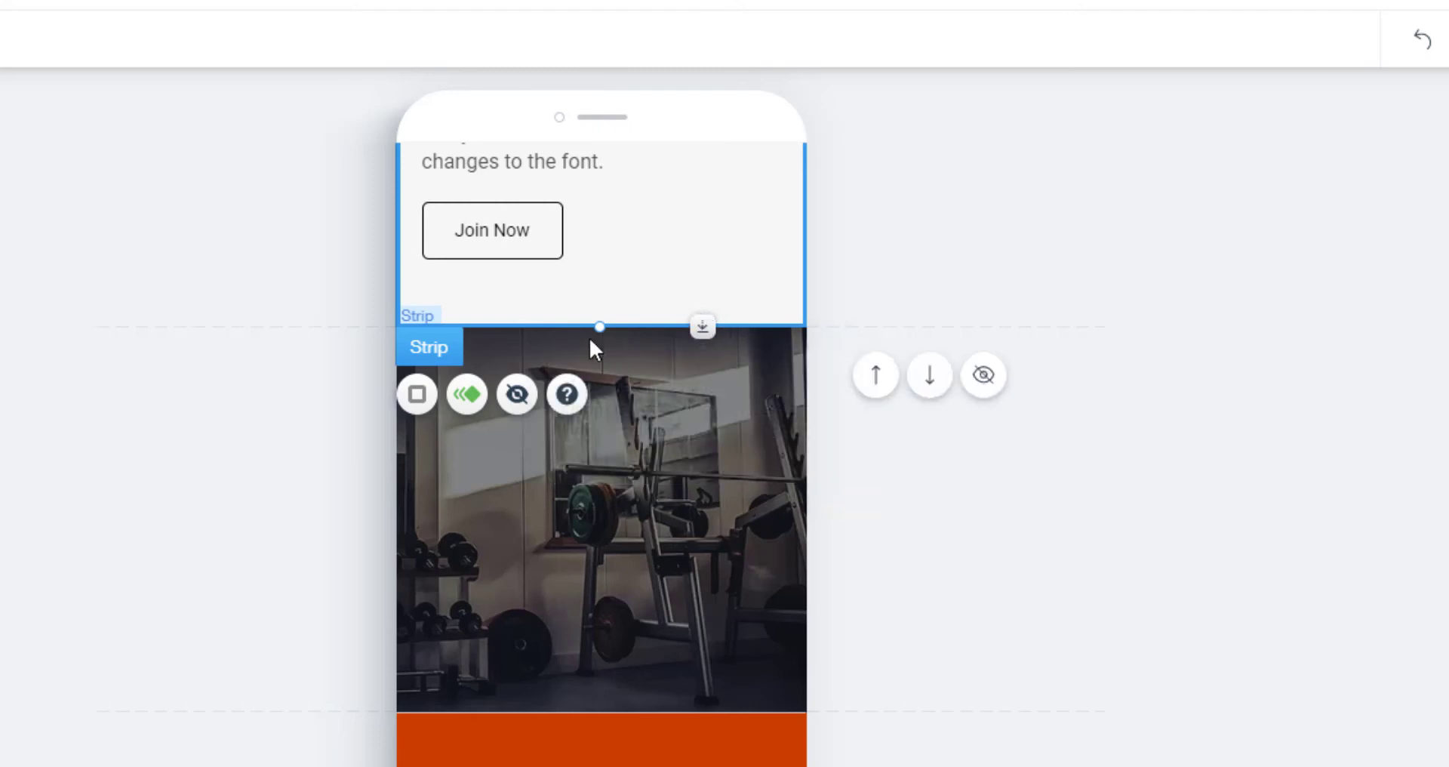
mouse_move(603, 326)
mouse_down()
mouse_move(598, 508)
mouse_move(611, 585)
mouse_move(608, 329)
mouse_move(625, 706)
mouse_move(601, 307)
mouse_up()
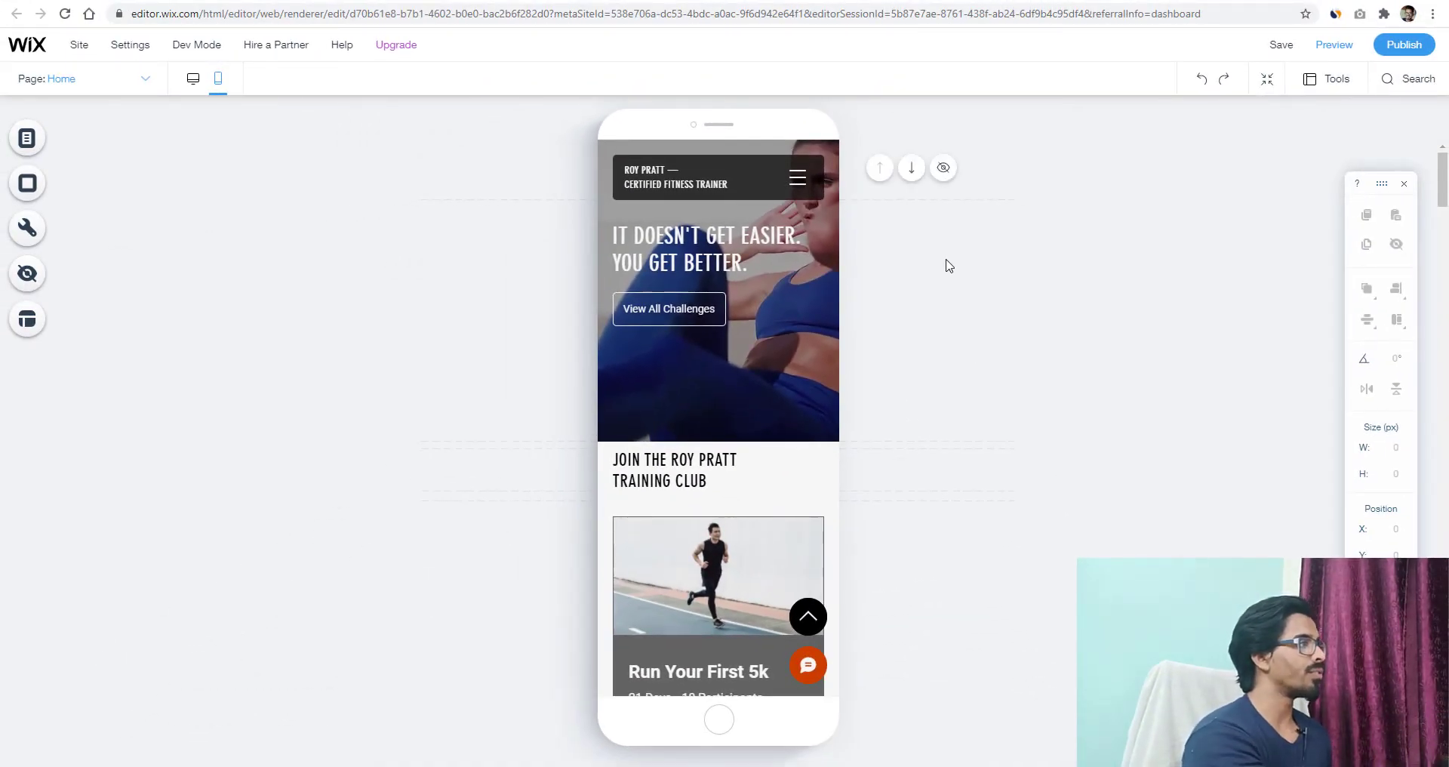
- Choose the About page from the site's page list, and switch the editor to the desktop version of Home
click(107, 83)
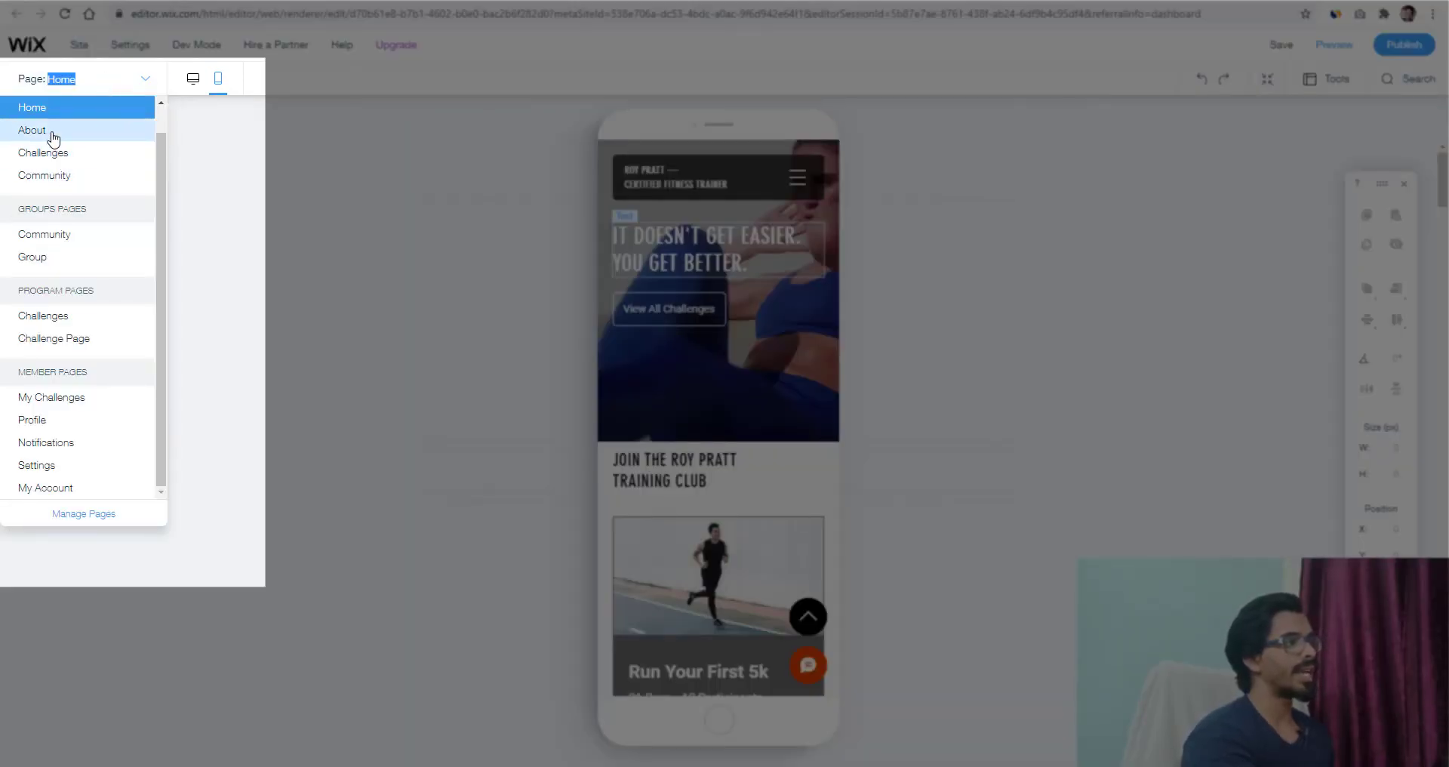
click(32, 129)
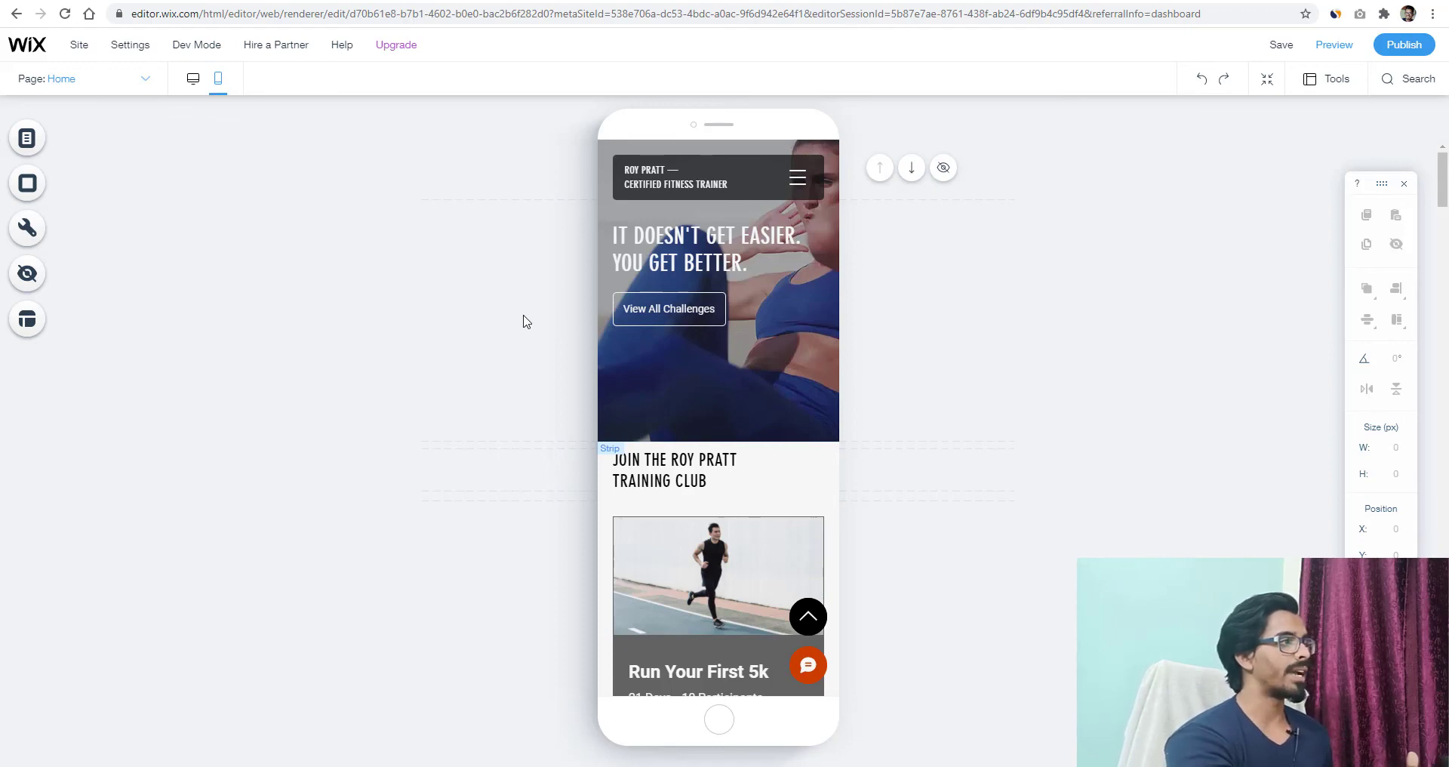
click(194, 92)
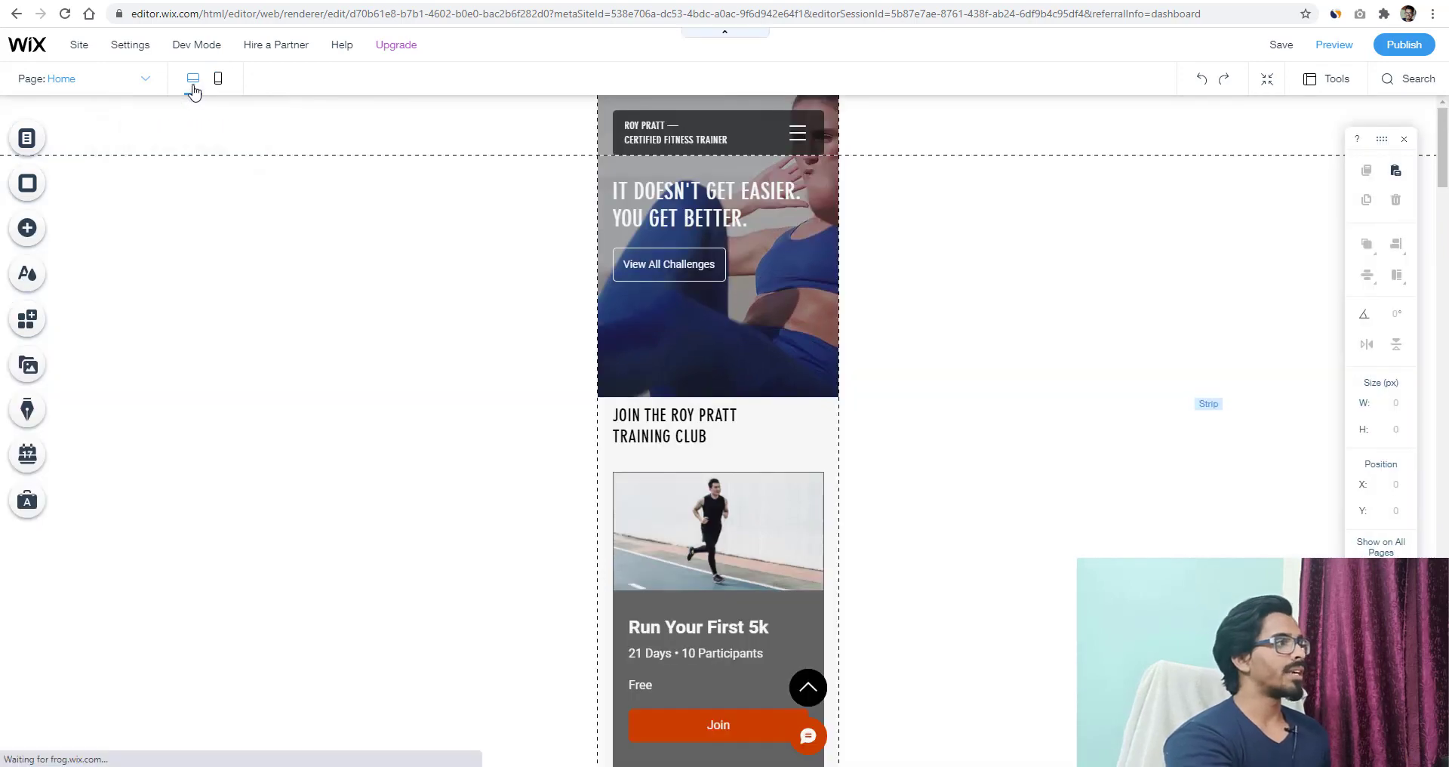